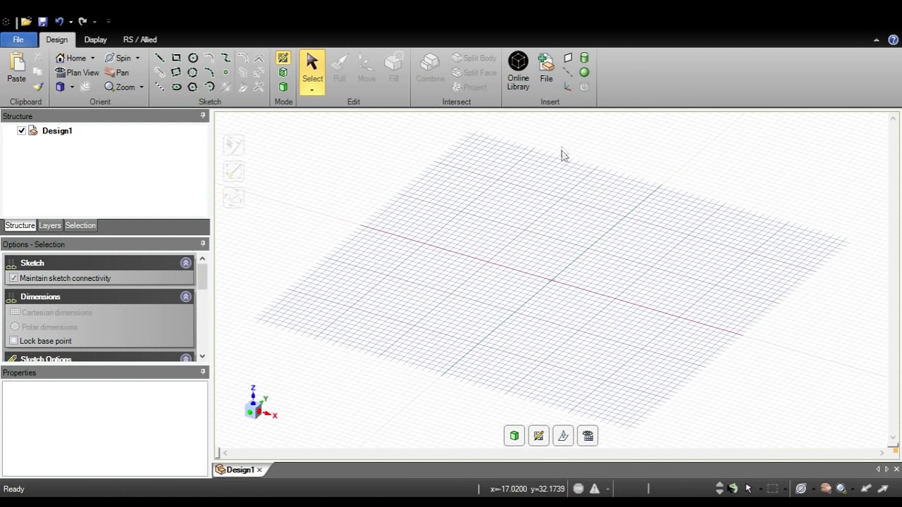
# - Sketch a 40 × 20 mm rectangle from the origin in plan view
pyautogui.click(176, 57)
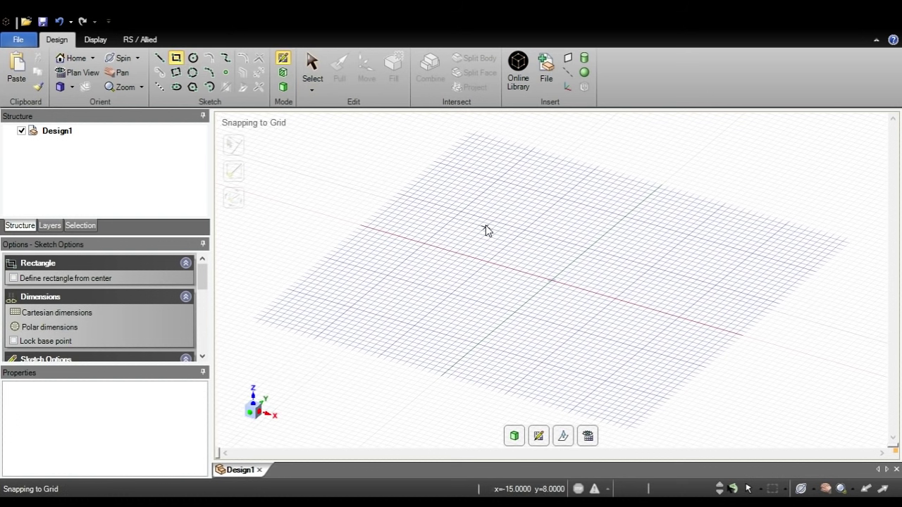
pyautogui.press('v')
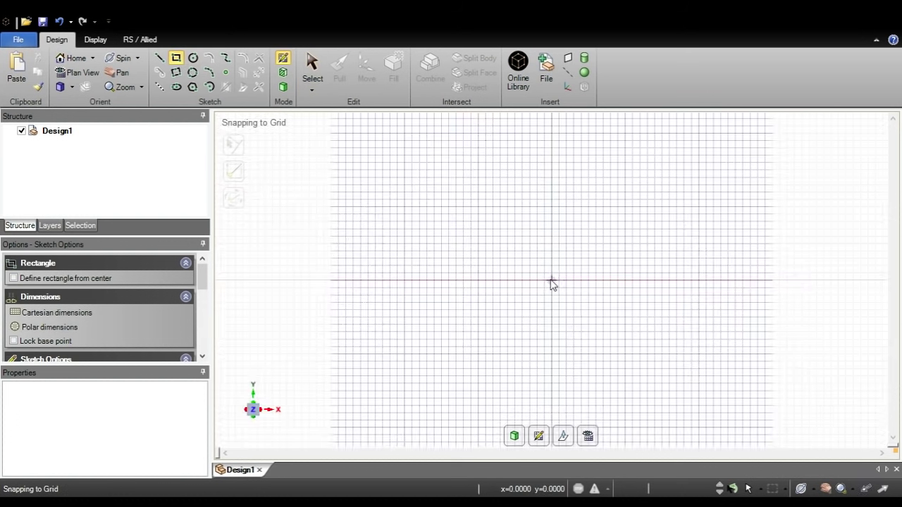
pyautogui.click(551, 280)
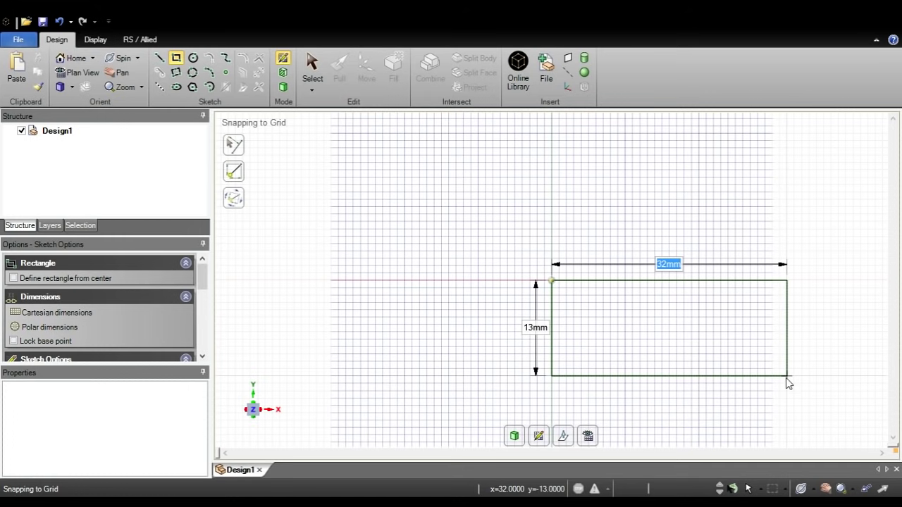
pyautogui.write('40')
pyautogui.press('Tab')
pyautogui.write('20')
pyautogui.press('Return')
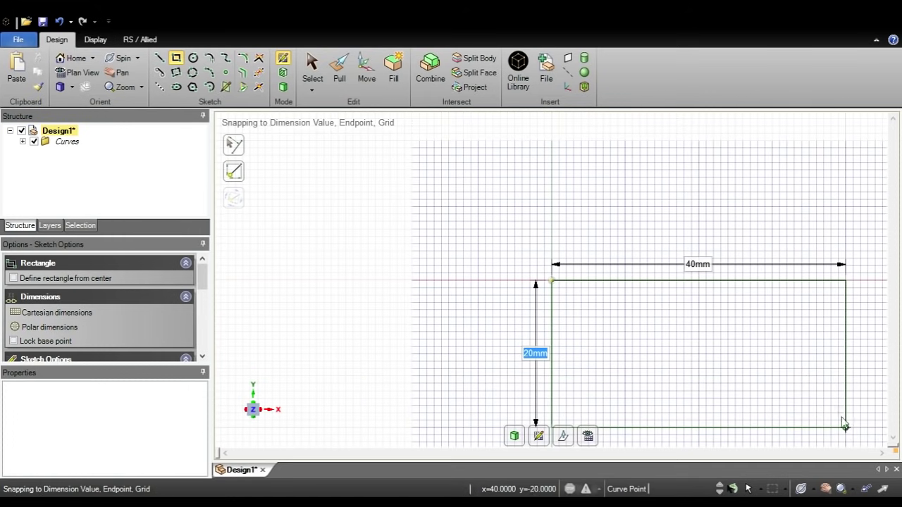
# - Pull the rectangle face up into a solid block
pyautogui.moveTo(739, 308)
pyautogui.keyDown('shift'); pyautogui.mouseDown(button='middle')
pyautogui.moveTo(610, 215)
pyautogui.moveTo(600, 238)
pyautogui.mouseUp(button='middle'); pyautogui.keyUp('shift')
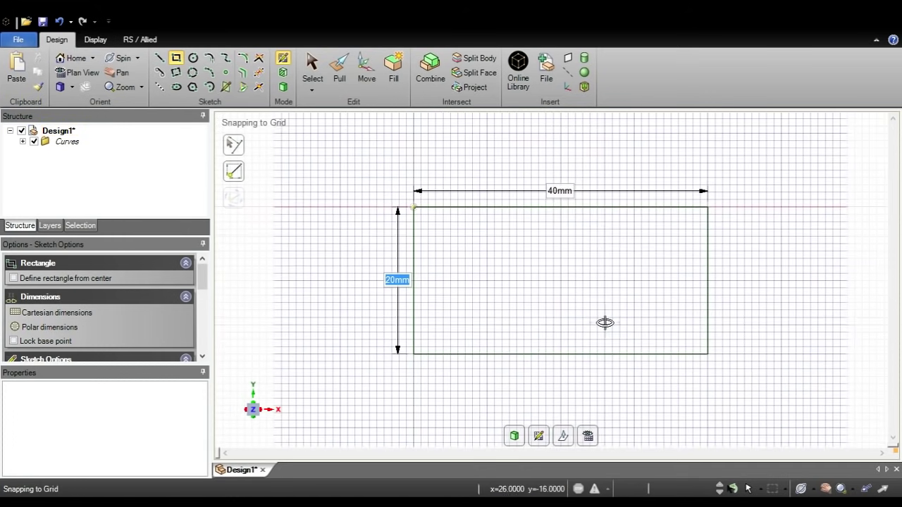
pyautogui.moveTo(604, 322)
pyautogui.mouseDown(button='middle')
pyautogui.moveTo(596, 191)
pyautogui.moveTo(568, 191)
pyautogui.mouseUp(button='middle')
pyautogui.click(348, 80)
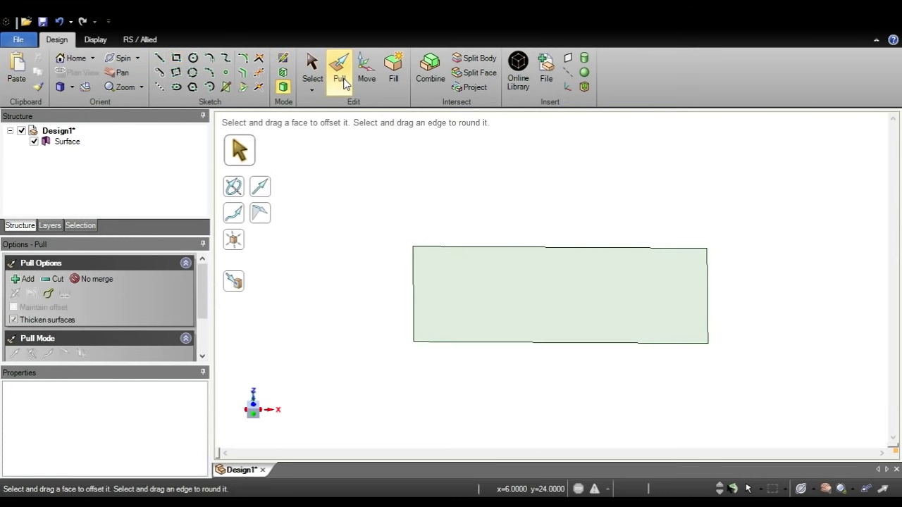
pyautogui.click(573, 273)
pyautogui.moveTo(574, 274); pyautogui.dragTo(589, 201)
pyautogui.keyDown('shift'); pyautogui.moveTo(706, 236); pyautogui.dragTo(633, 224, button='middle'); pyautogui.keyUp('shift')
# - Raise the block's top face and pull its right end face outward to lengthen it
pyautogui.click(541, 206)
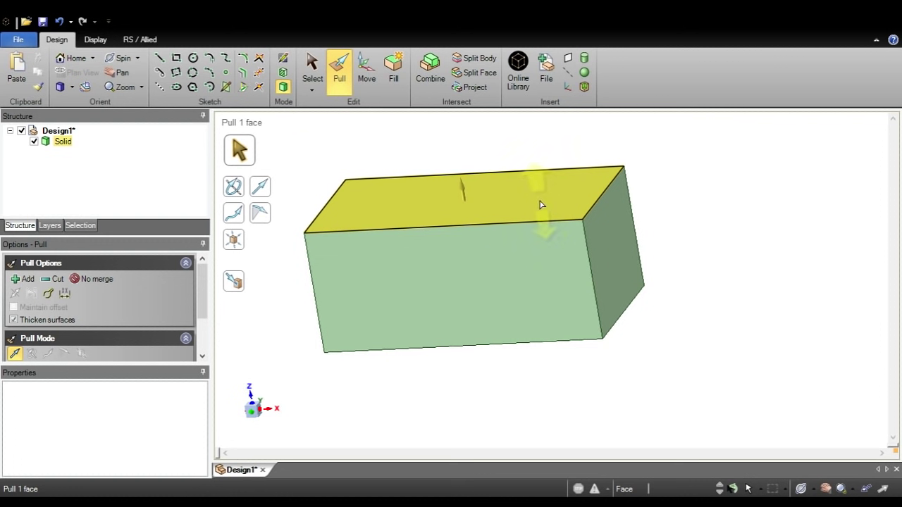
pyautogui.moveTo(540, 206); pyautogui.dragTo(538, 153)
pyautogui.click(564, 237)
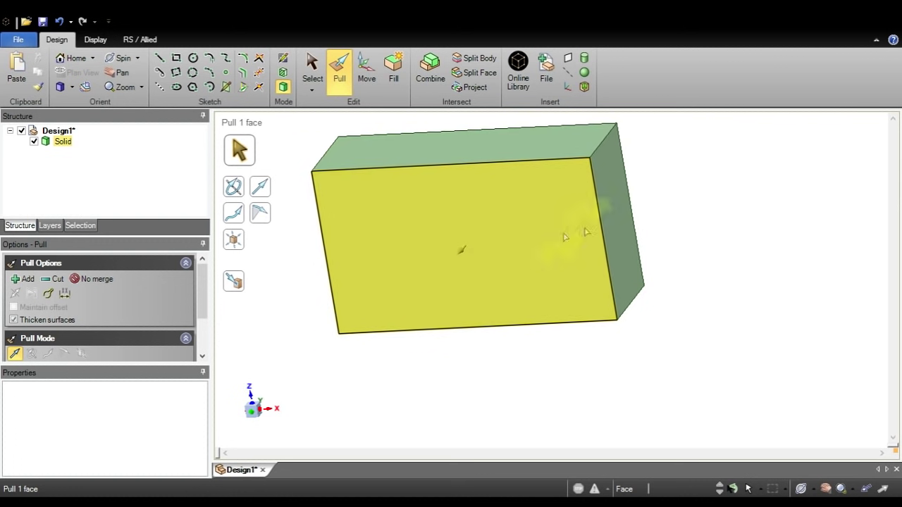
pyautogui.click(620, 207)
pyautogui.moveTo(620, 207); pyautogui.dragTo(708, 210)
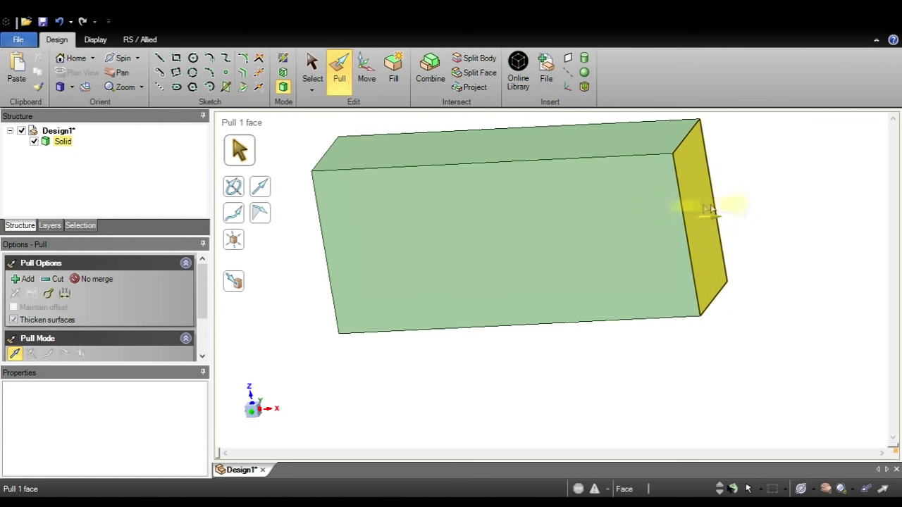
pyautogui.click(751, 236)
pyautogui.moveTo(751, 235); pyautogui.dragTo(733, 248, button='middle')
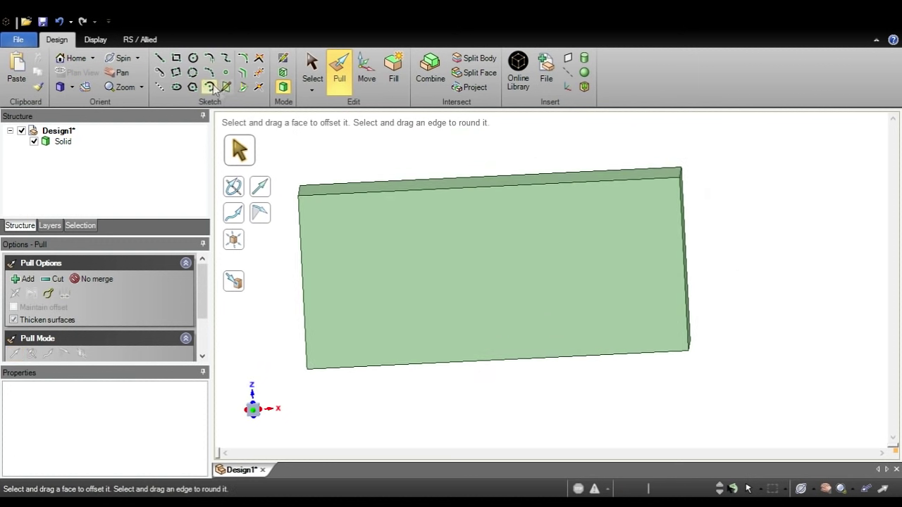
# - Sketch a 15 mm circle at the origin on the block's large front face
pyautogui.click(193, 57)
pyautogui.moveTo(362, 145)
pyautogui.mouseDown(button='middle')
pyautogui.moveTo(357, 161)
pyautogui.moveTo(431, 208)
pyautogui.mouseUp(button='middle')
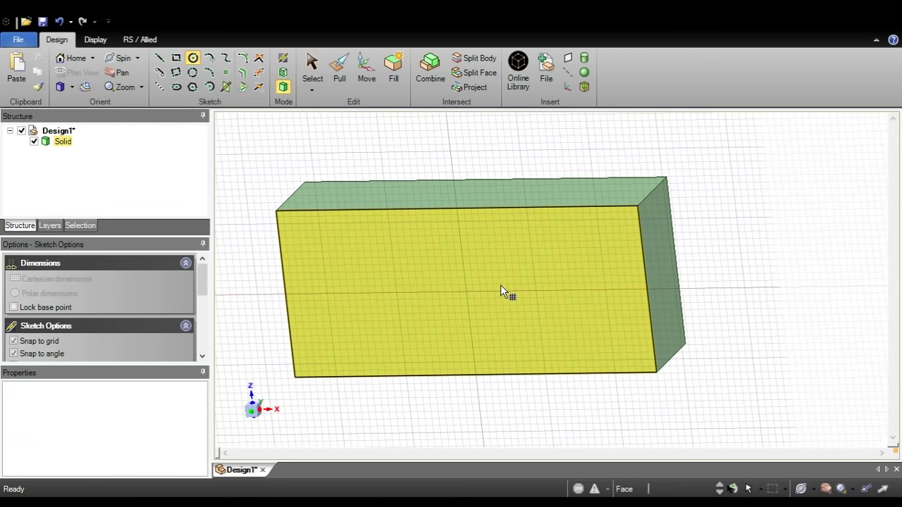
pyautogui.click(500, 287)
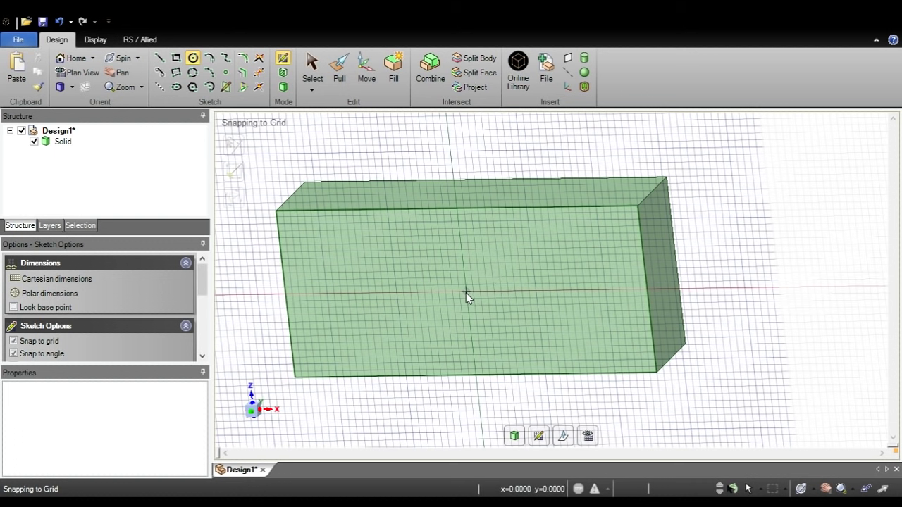
pyautogui.click(466, 291)
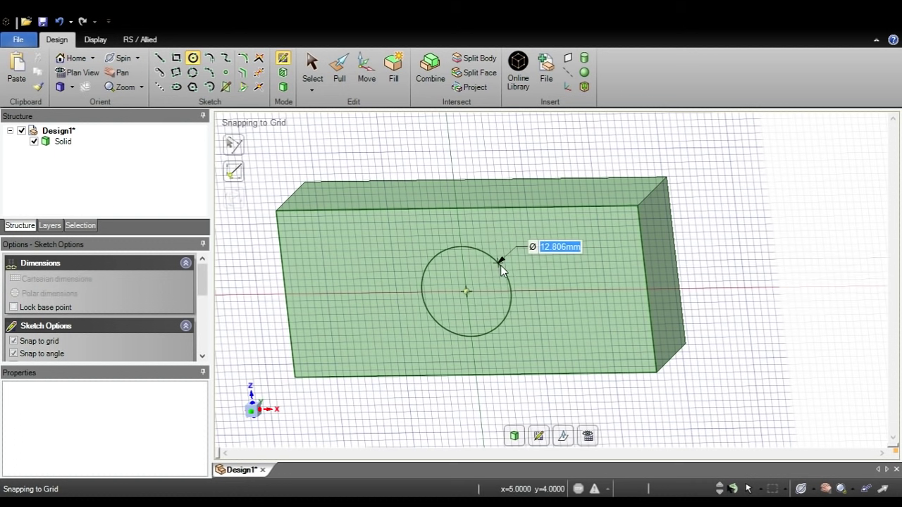
pyautogui.write('15')
pyautogui.press('Return')
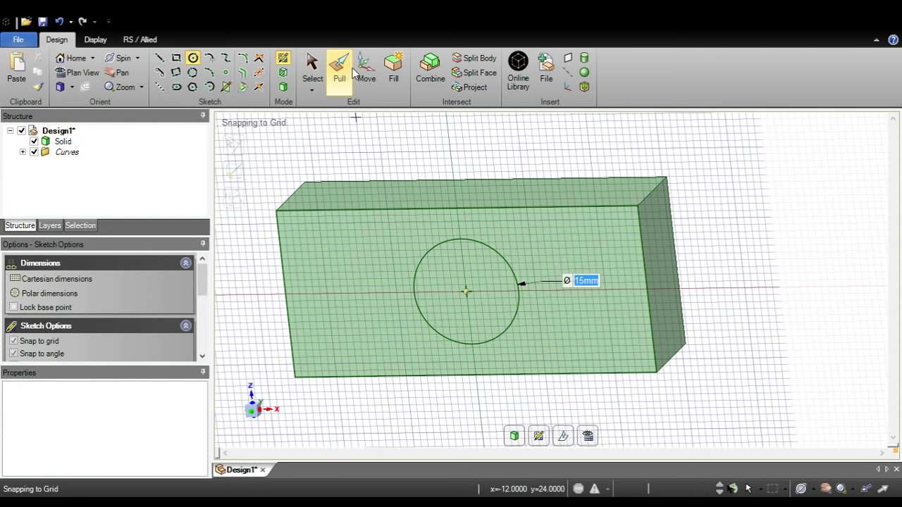
# - Pull the circle back through the block to cut a through-hole
pyautogui.click(339, 70)
pyautogui.click(499, 289)
pyautogui.moveTo(498, 289); pyautogui.dragTo(465, 338)
pyautogui.moveTo(465, 338); pyautogui.dragTo(557, 278, button='middle')
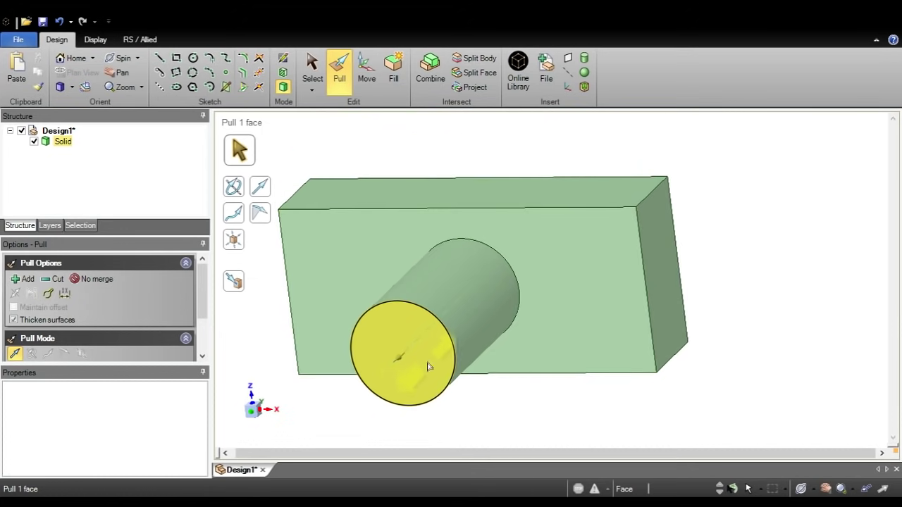
pyautogui.moveTo(423, 361); pyautogui.dragTo(500, 281)
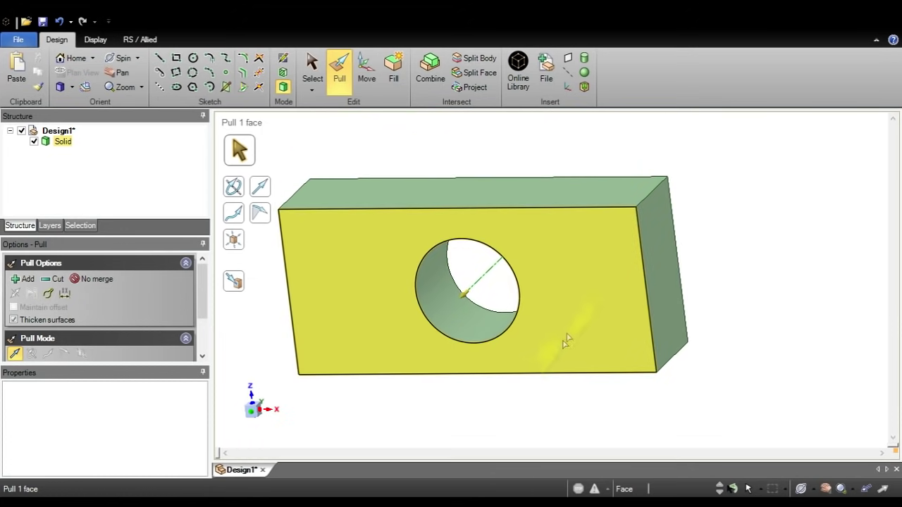
pyautogui.moveTo(566, 341)
pyautogui.mouseDown(button='middle')
pyautogui.moveTo(599, 302)
pyautogui.moveTo(655, 298)
pyautogui.moveTo(489, 339)
pyautogui.moveTo(543, 317)
pyautogui.moveTo(582, 335)
pyautogui.moveTo(574, 352)
pyautogui.mouseUp(button='middle')
# - Resize the hole's diameter by pulling its cylindrical wall
pyautogui.click(458, 339)
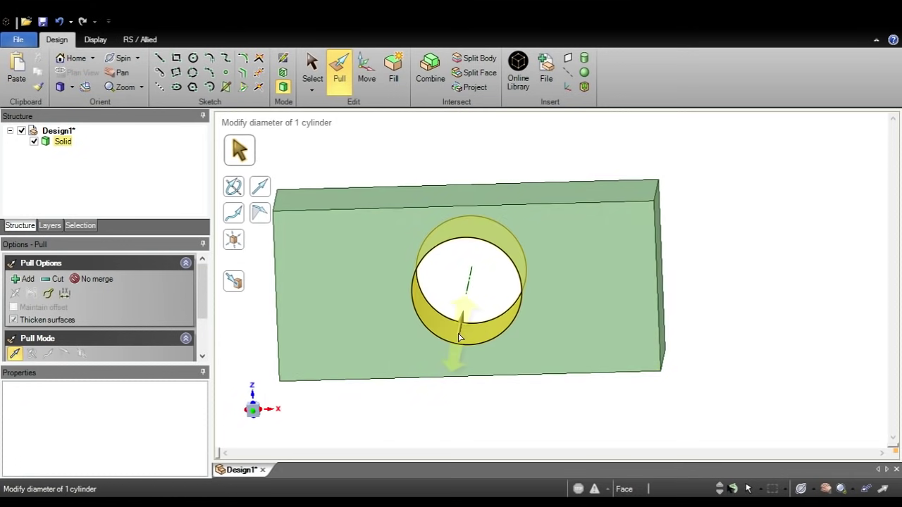
pyautogui.moveTo(459, 338); pyautogui.dragTo(486, 303)
pyautogui.click(508, 298)
pyautogui.click(500, 201)
pyautogui.moveTo(501, 201)
pyautogui.mouseDown()
pyautogui.moveTo(497, 172)
pyautogui.moveTo(502, 200)
pyautogui.mouseUp()
pyautogui.click(525, 214)
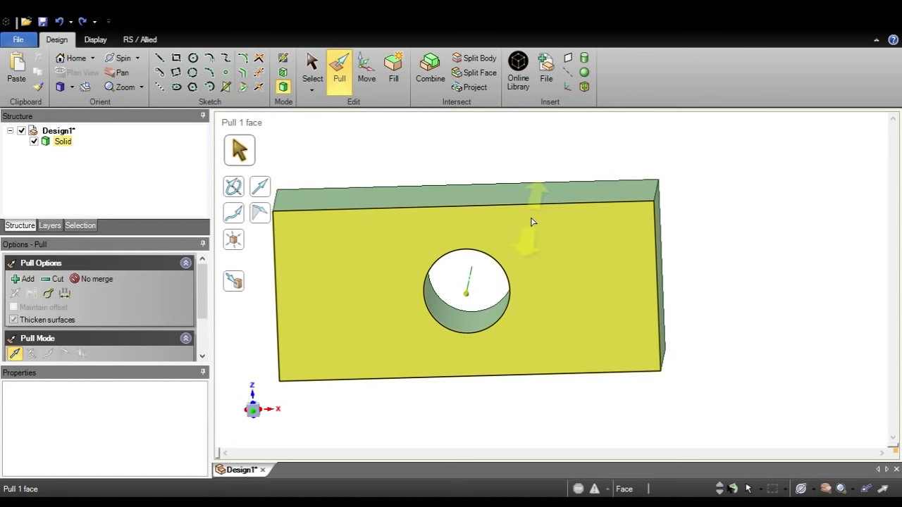
pyautogui.click(399, 176)
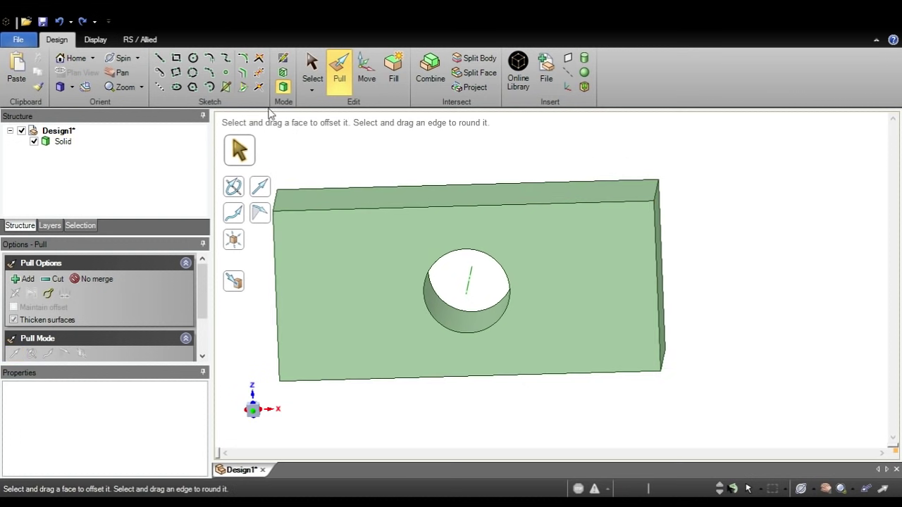
pyautogui.click(193, 58)
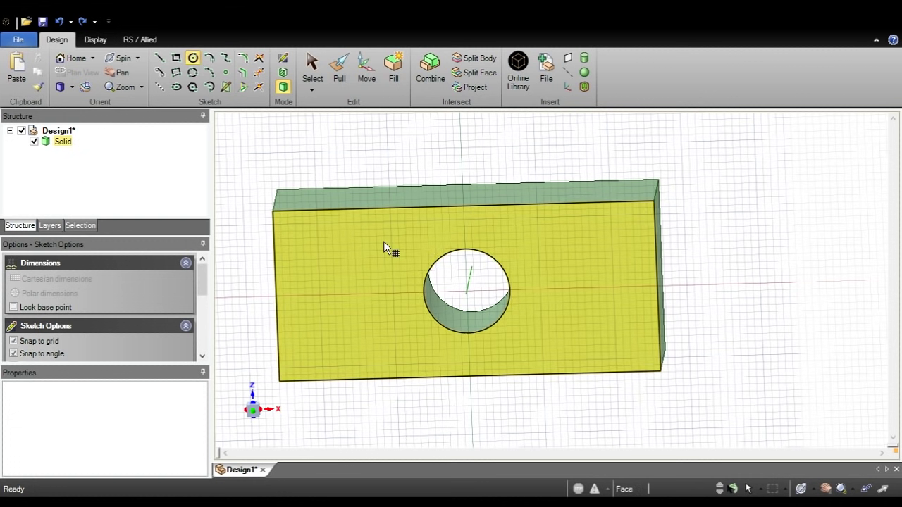
# - Sketch two equal circles on the front face, one on each side of the hole
pyautogui.click(384, 241)
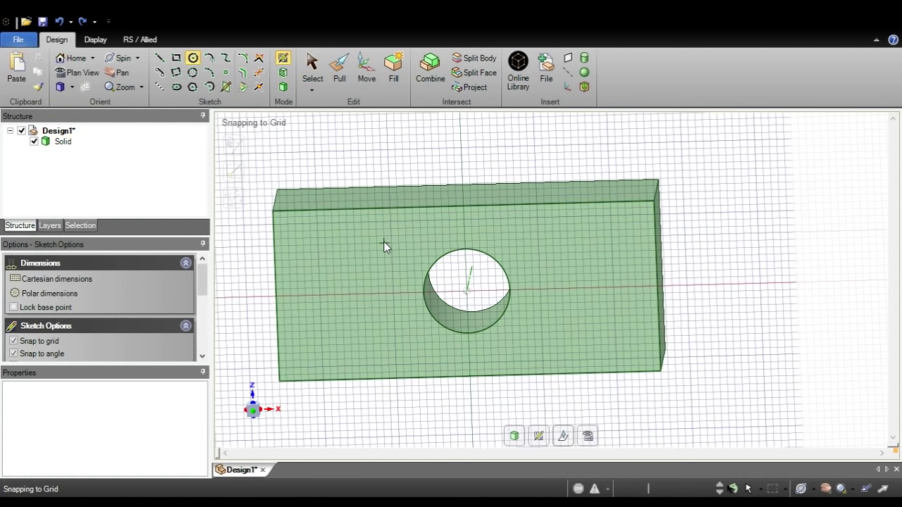
pyautogui.click(393, 292)
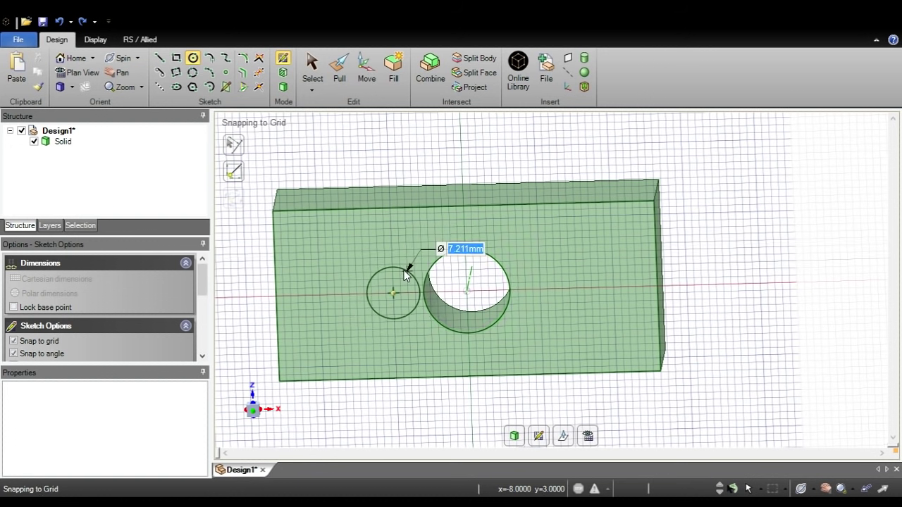
pyautogui.click(406, 275)
pyautogui.click(540, 289)
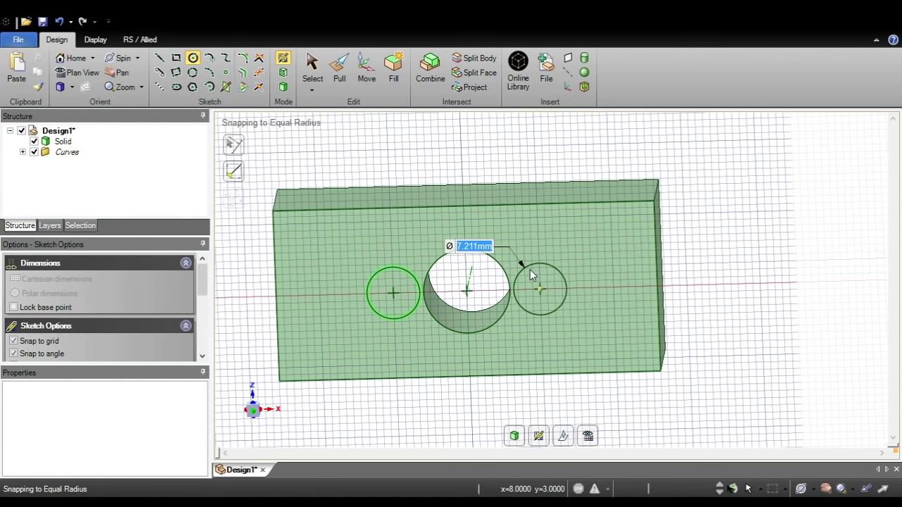
pyautogui.click(530, 269)
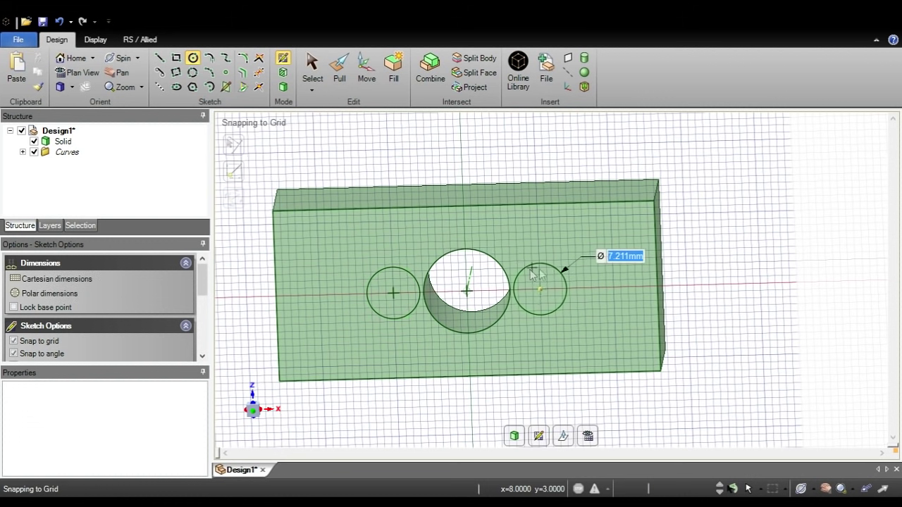
# - Pull both circles outward into cylindrical pins
pyautogui.press('p')
pyautogui.click(392, 293)
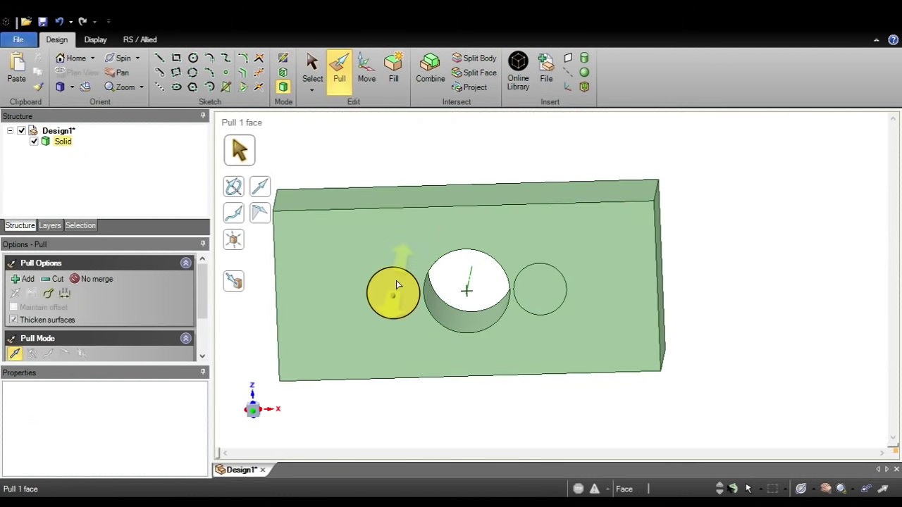
pyautogui.keyDown('ctrl'); pyautogui.click(545, 281); pyautogui.keyUp('ctrl')
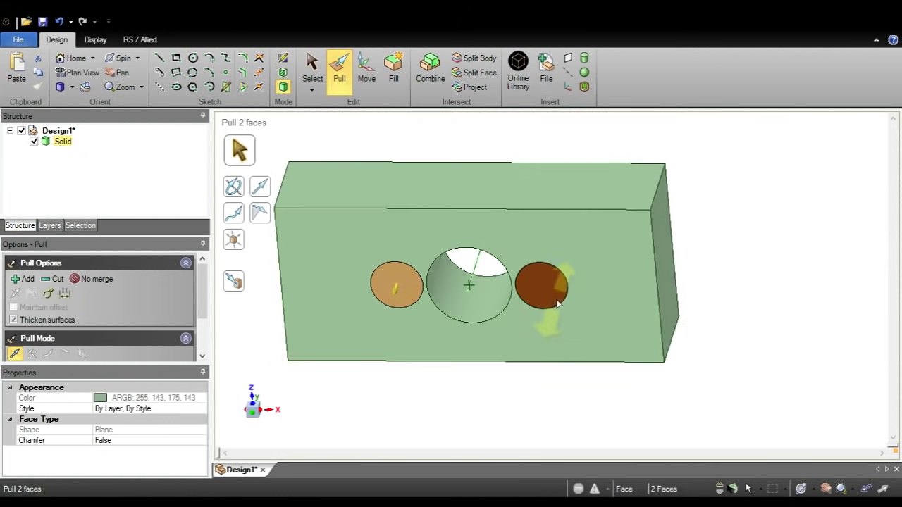
pyautogui.moveTo(539, 306); pyautogui.dragTo(512, 372)
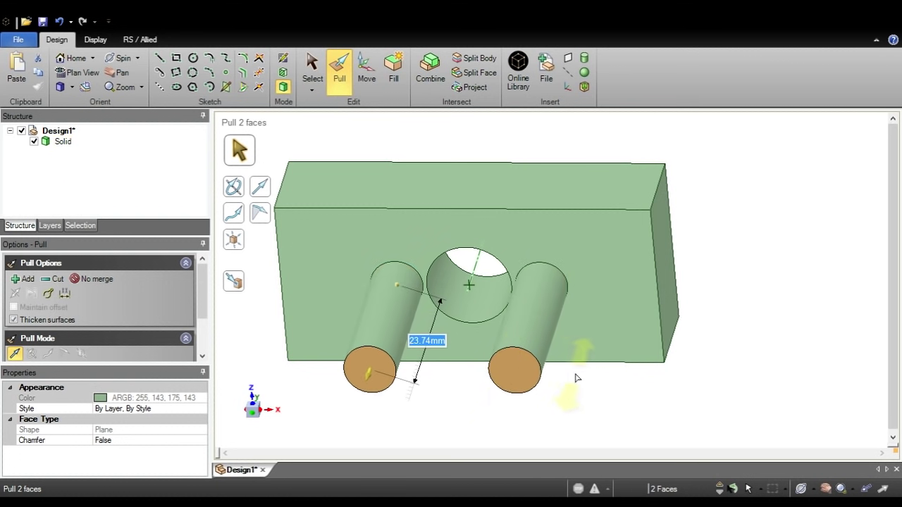
pyautogui.click(622, 401)
pyautogui.moveTo(622, 401); pyautogui.dragTo(668, 287, button='middle')
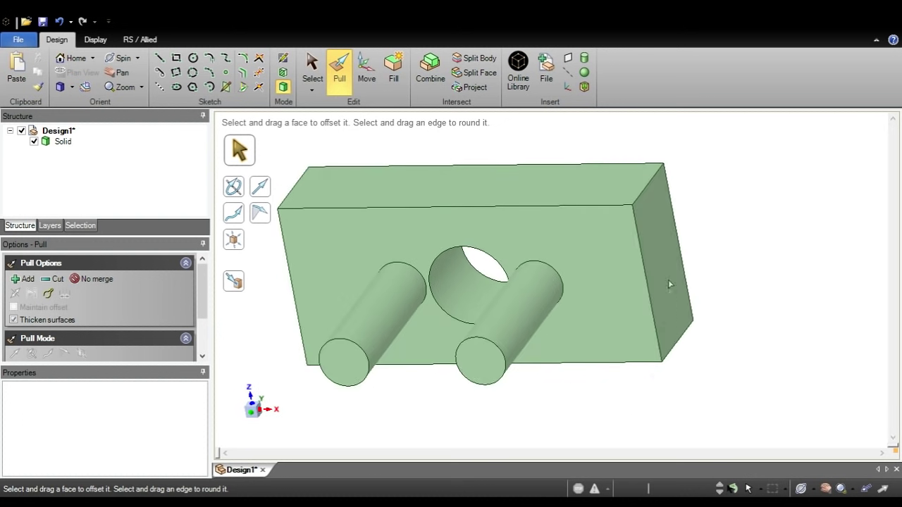
# - Pull the block's left and right end faces together so the pins reach its sides
pyautogui.click(668, 287)
pyautogui.moveTo(562, 344); pyautogui.dragTo(701, 308, button='middle')
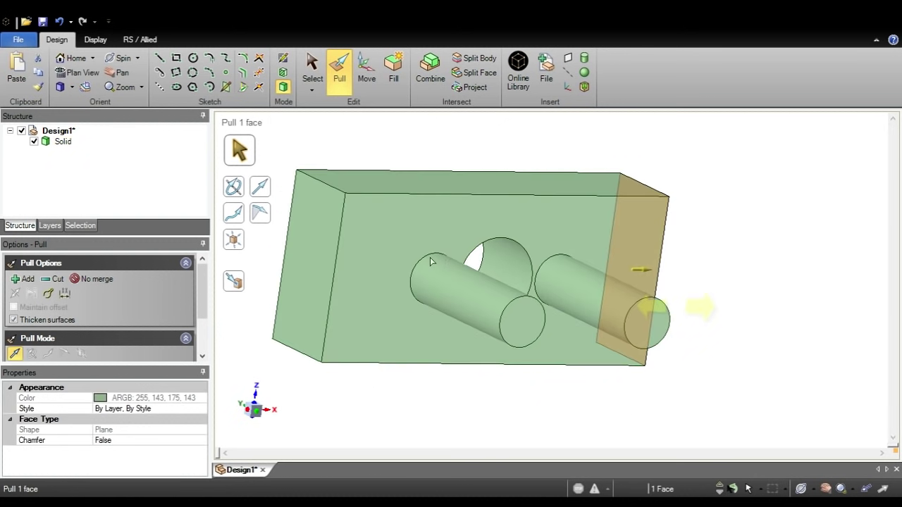
pyautogui.keyDown('ctrl'); pyautogui.click(321, 234); pyautogui.keyUp('ctrl')
pyautogui.moveTo(321, 234); pyautogui.dragTo(372, 248, button='middle')
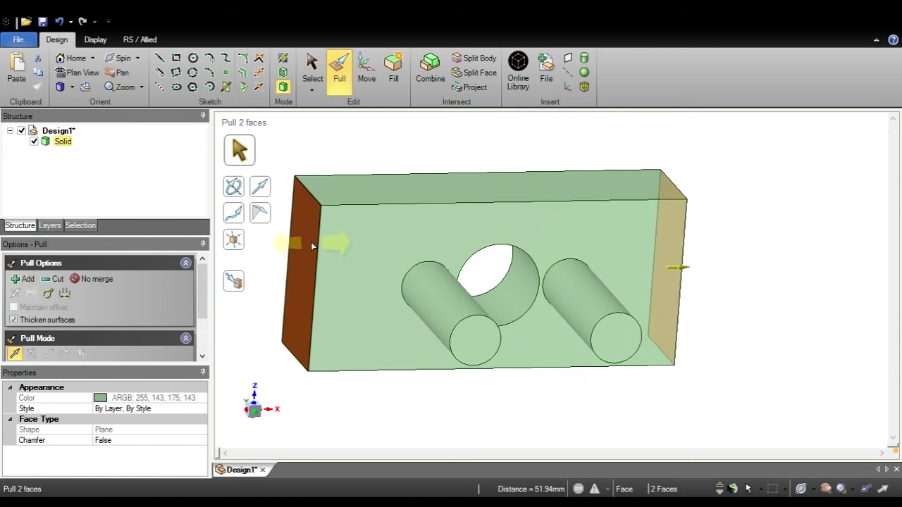
pyautogui.moveTo(311, 241); pyautogui.dragTo(242, 244)
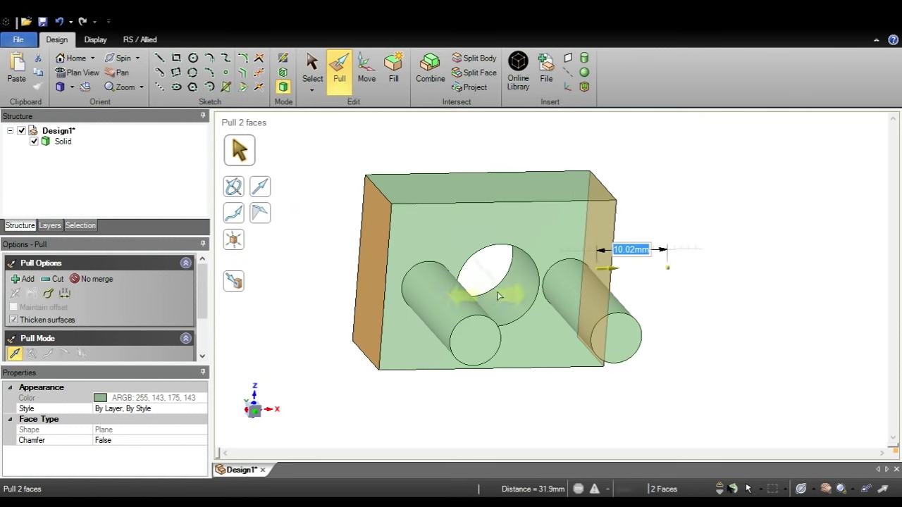
pyautogui.click(735, 251)
pyautogui.moveTo(735, 251); pyautogui.dragTo(677, 212, button='middle')
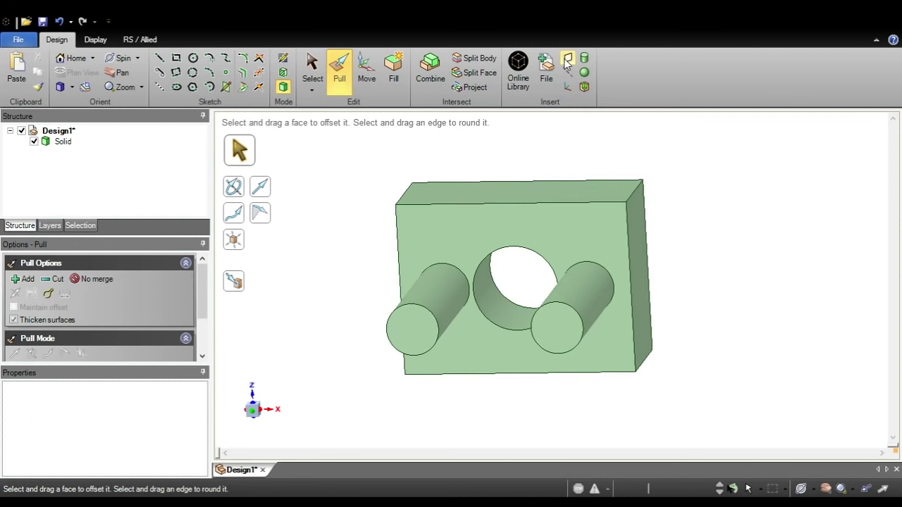
pyautogui.click(566, 61)
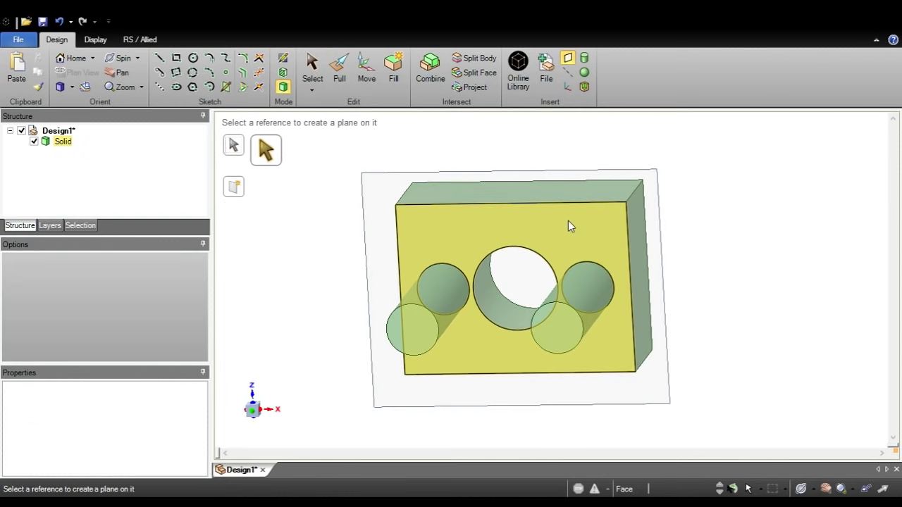
# - Insert a reference plane through the central hole's axis
pyautogui.moveTo(568, 225); pyautogui.dragTo(519, 305, button='middle')
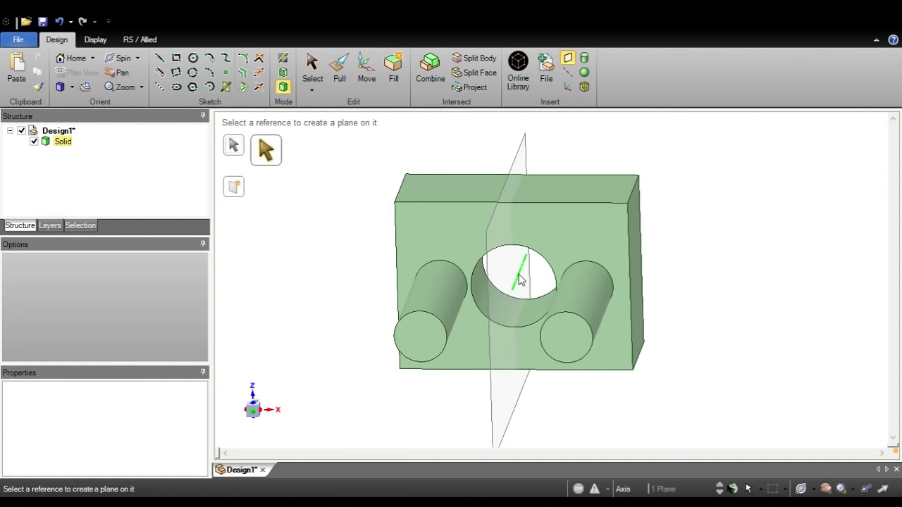
pyautogui.click(519, 280)
pyautogui.moveTo(520, 280); pyautogui.dragTo(554, 262, button='middle')
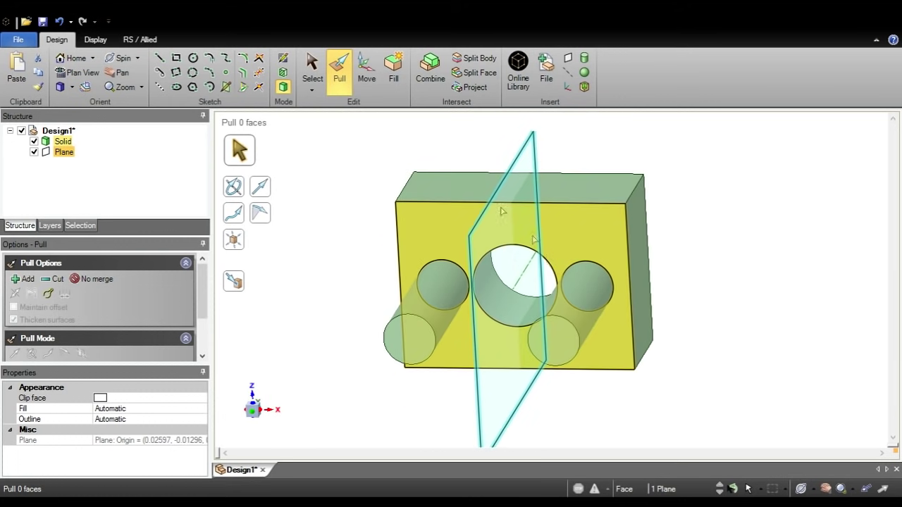
# - Delete the central hole's cylindrical face to fill the hole
pyautogui.click(312, 70)
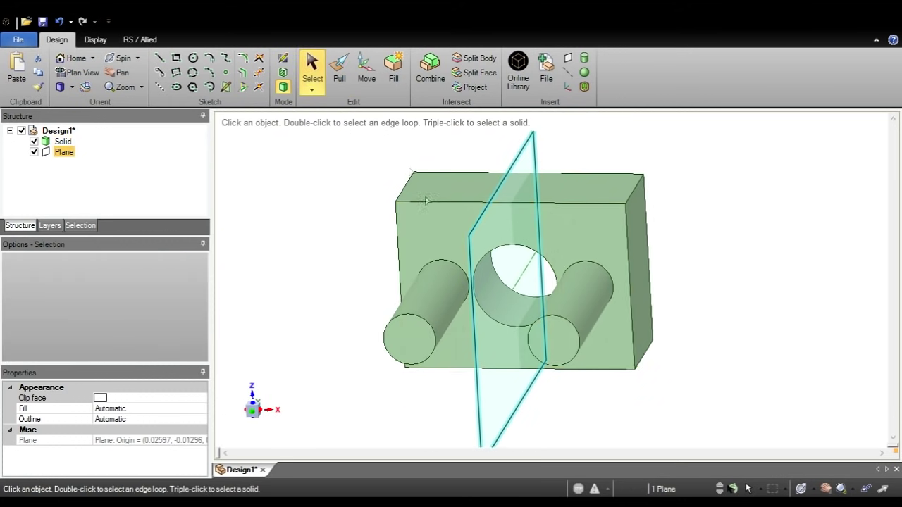
pyautogui.click(491, 286)
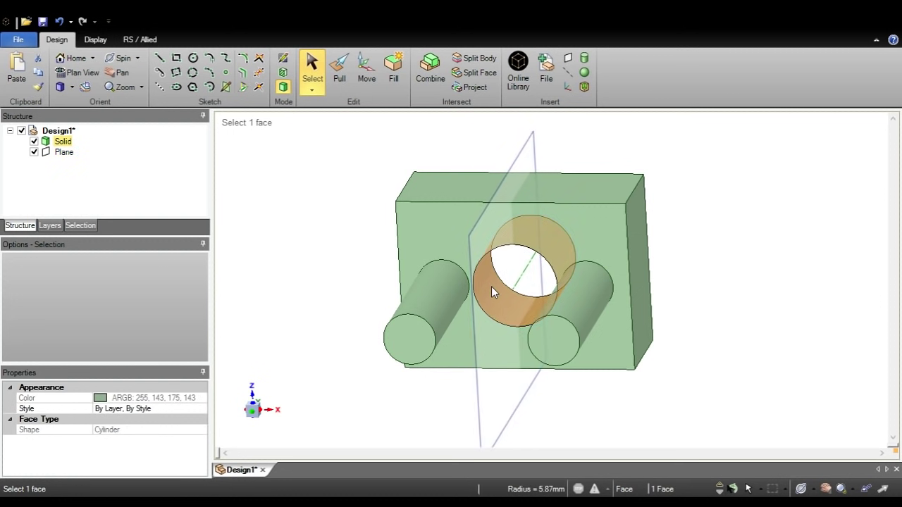
pyautogui.press('Delete')
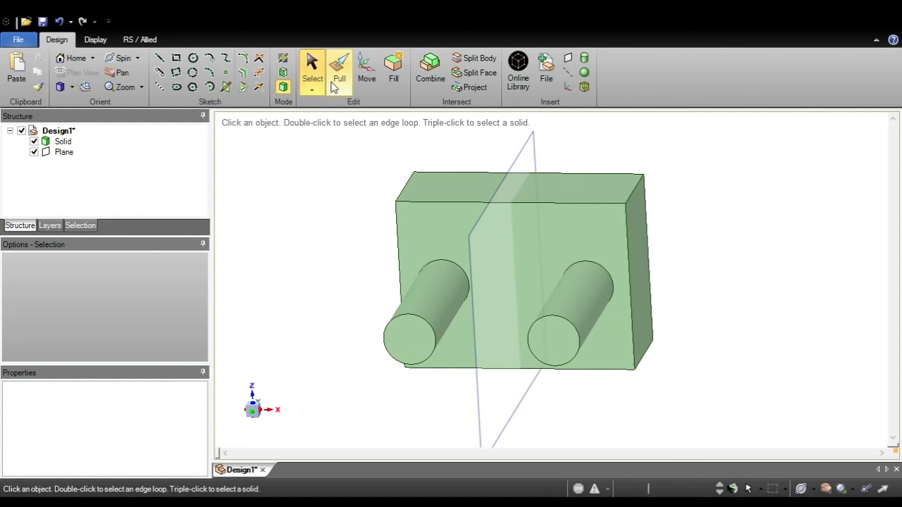
pyautogui.click(445, 200)
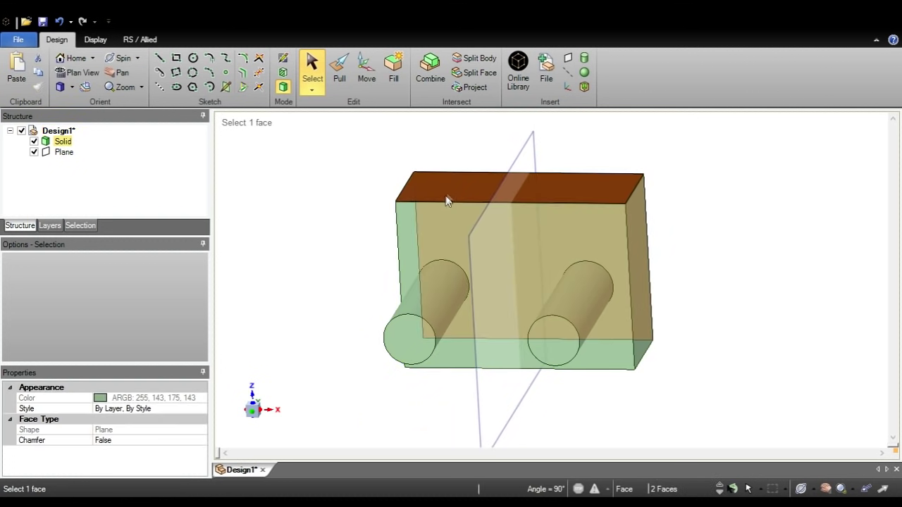
pyautogui.click(430, 157)
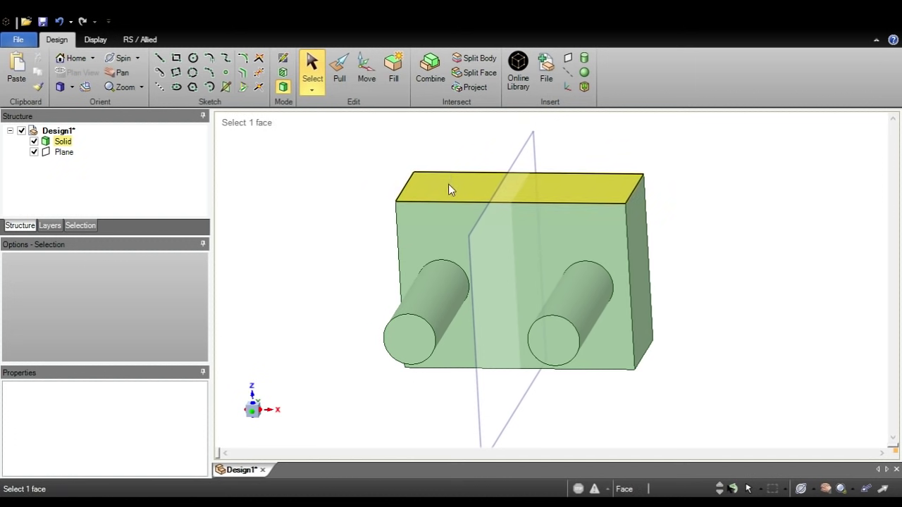
# - Move the selected pin faces sideways along the X axis
pyautogui.click(370, 83)
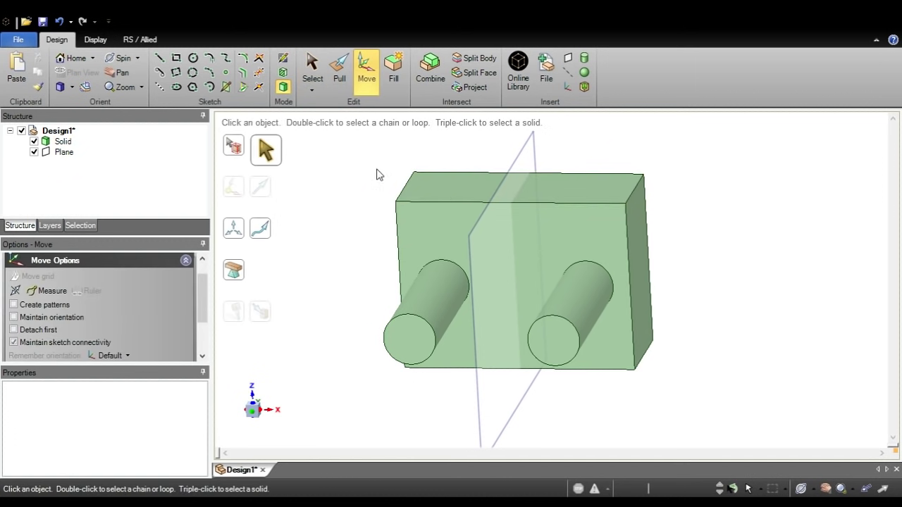
pyautogui.moveTo(376, 173)
pyautogui.mouseDown(button='middle')
pyautogui.moveTo(362, 172)
pyautogui.moveTo(401, 175)
pyautogui.moveTo(369, 167)
pyautogui.moveTo(374, 183)
pyautogui.mouseUp(button='middle')
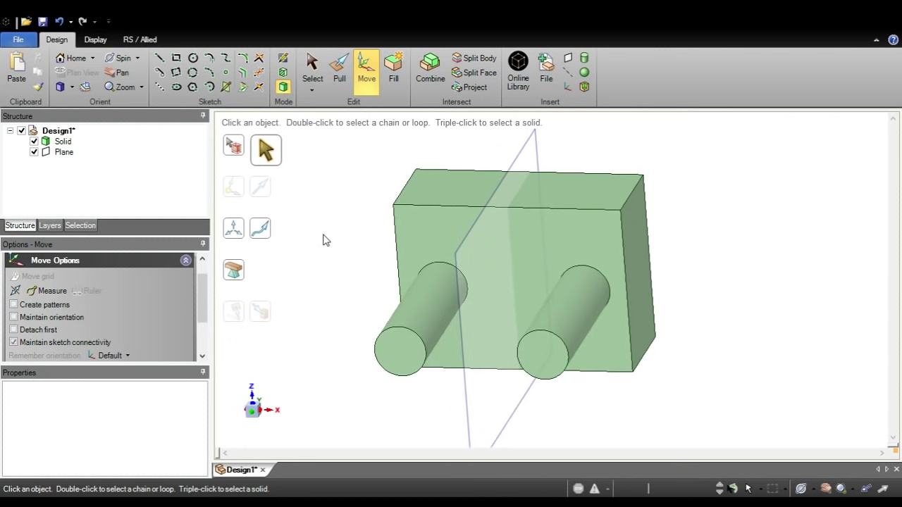
pyautogui.moveTo(335, 244)
pyautogui.mouseDown(button='middle')
pyautogui.moveTo(353, 238)
pyautogui.moveTo(322, 242)
pyautogui.moveTo(331, 246)
pyautogui.mouseUp(button='middle')
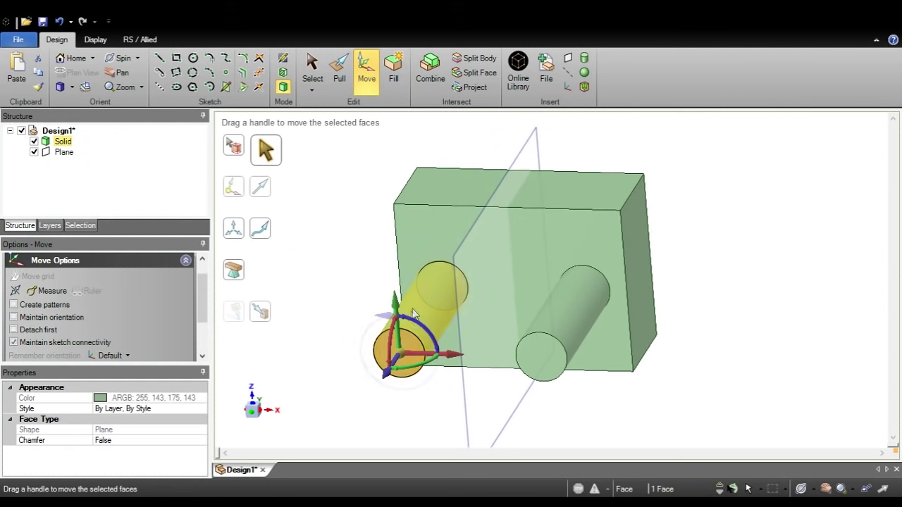
pyautogui.keyDown('ctrl'); pyautogui.click(415, 315); pyautogui.keyUp('ctrl')
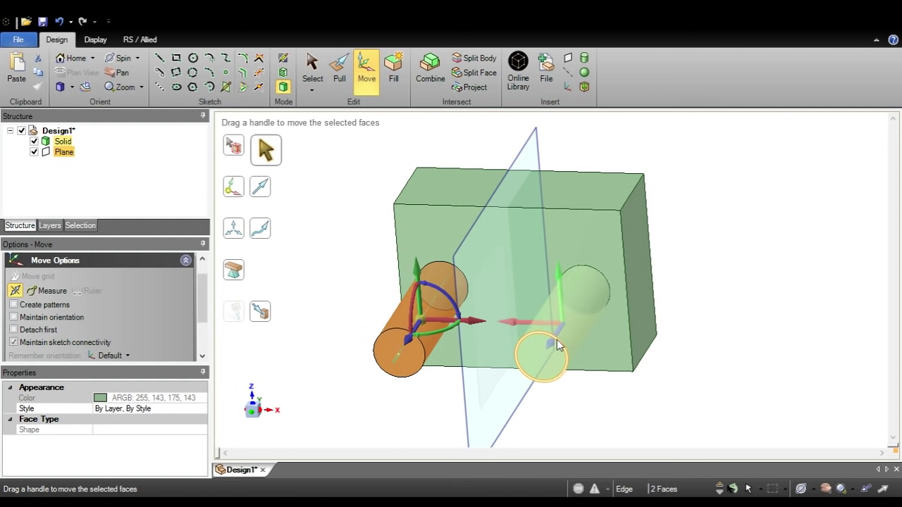
pyautogui.moveTo(557, 339); pyautogui.dragTo(557, 307, button='middle')
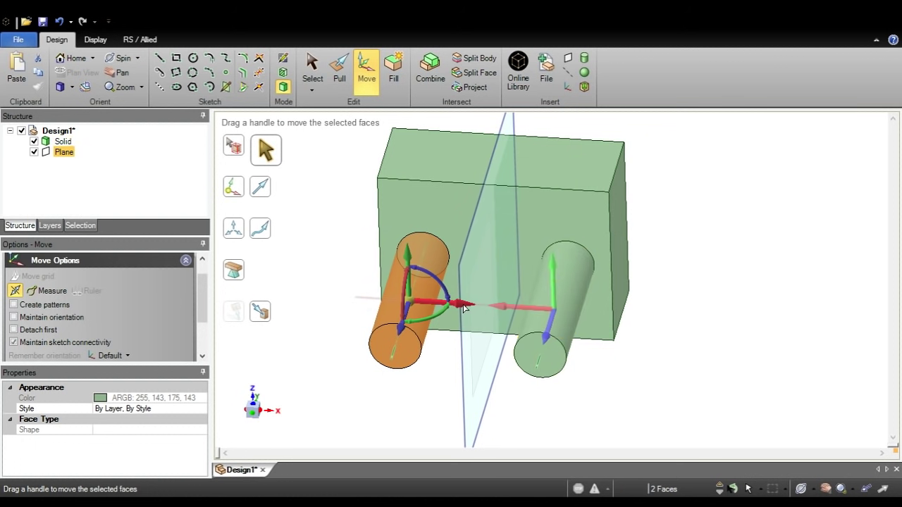
pyautogui.moveTo(463, 307); pyautogui.dragTo(520, 303)
# - Rotate the left pin's end face 19° so the pin angles outward
pyautogui.click(419, 351)
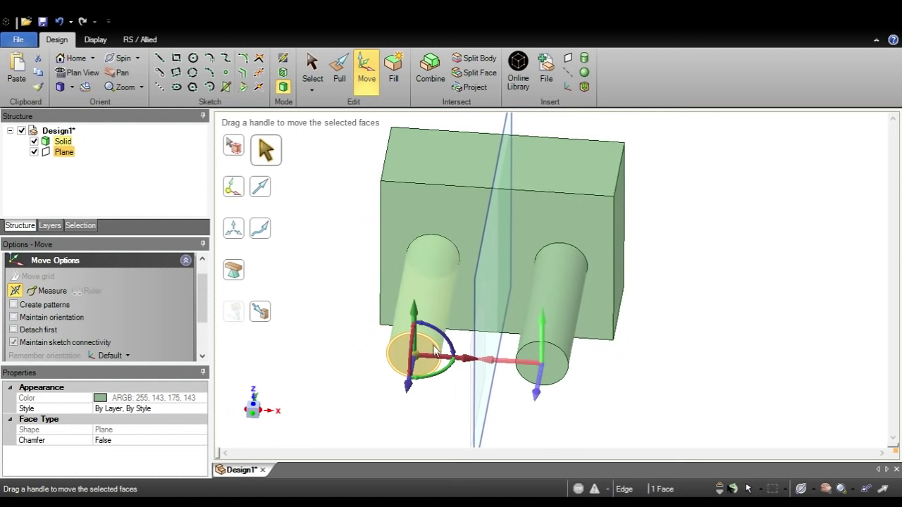
pyautogui.keyDown('ctrl'); pyautogui.click(434, 348); pyautogui.keyUp('ctrl')
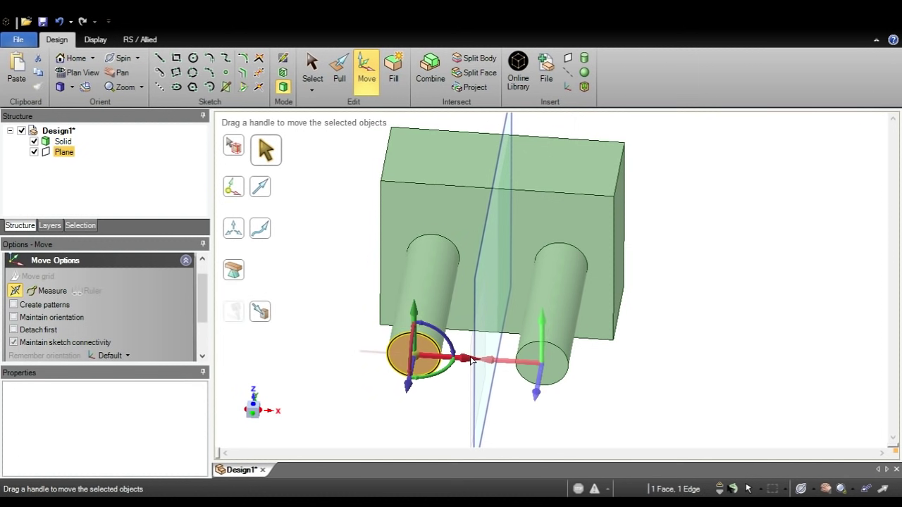
pyautogui.moveTo(470, 360); pyautogui.dragTo(423, 346)
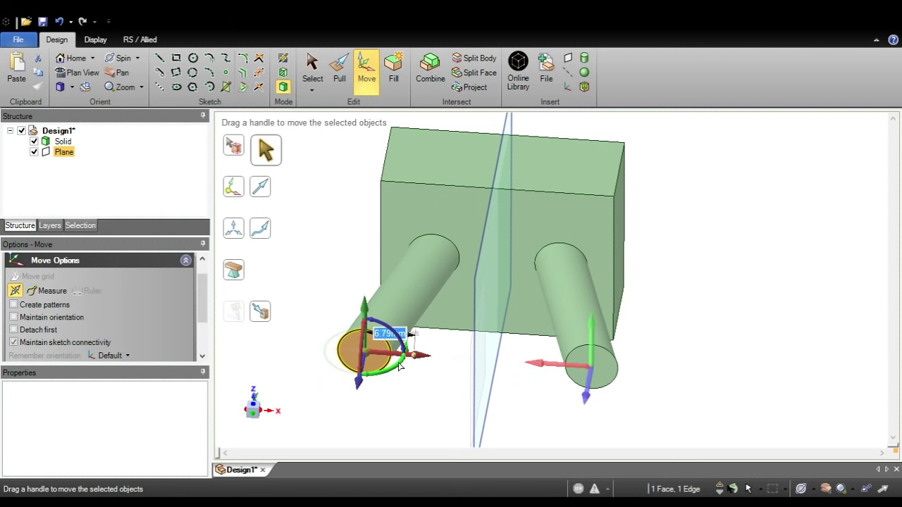
pyautogui.moveTo(405, 360)
pyautogui.mouseDown()
pyautogui.moveTo(384, 356)
pyautogui.moveTo(368, 367)
pyautogui.moveTo(402, 360)
pyautogui.mouseUp()
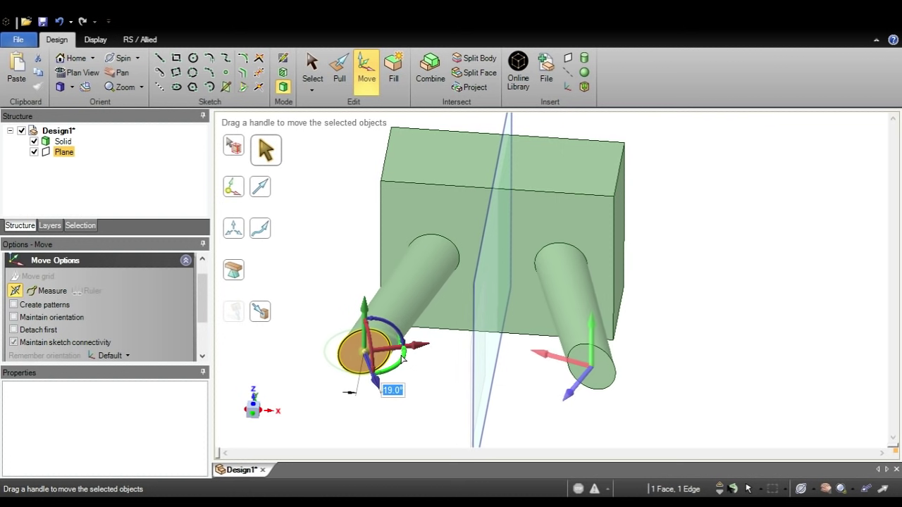
pyautogui.moveTo(569, 292); pyautogui.dragTo(632, 231, button='middle')
pyautogui.scroll(2, 644, 306)
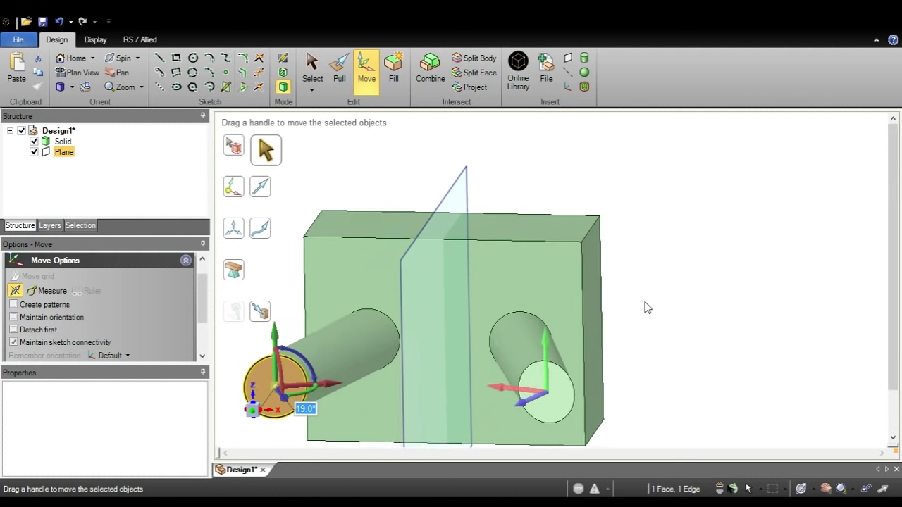
pyautogui.keyDown('shift'); pyautogui.moveTo(644, 308); pyautogui.dragTo(673, 329, button='middle'); pyautogui.keyUp('shift')
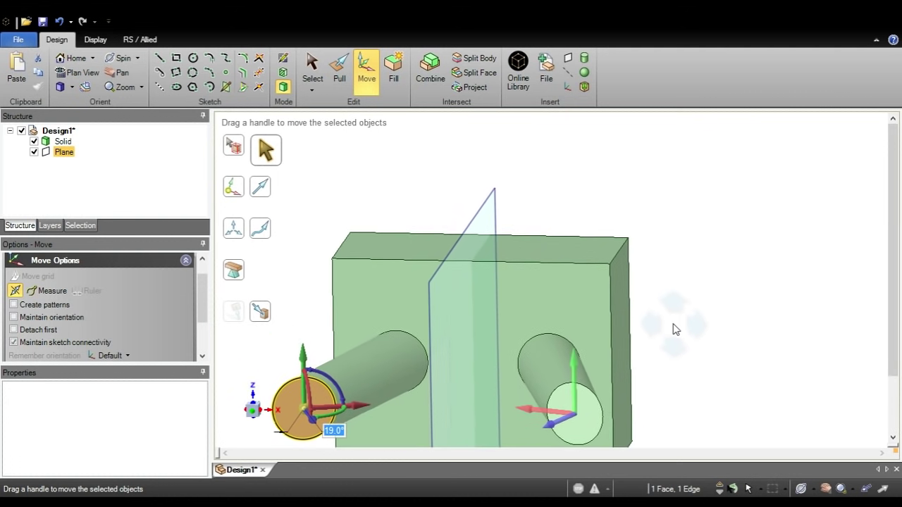
pyautogui.click(671, 274)
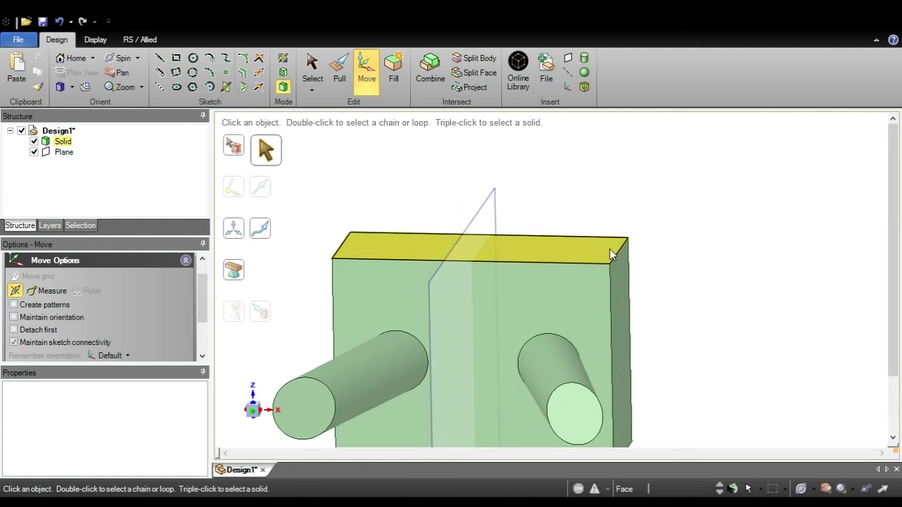
# - Copy the top face edges down about 4 mm as a split line around the block
pyautogui.moveTo(610, 249)
pyautogui.mouseDown(button='middle')
pyautogui.moveTo(599, 228)
pyautogui.moveTo(596, 243)
pyautogui.moveTo(614, 240)
pyautogui.moveTo(617, 250)
pyautogui.mouseUp(button='middle')
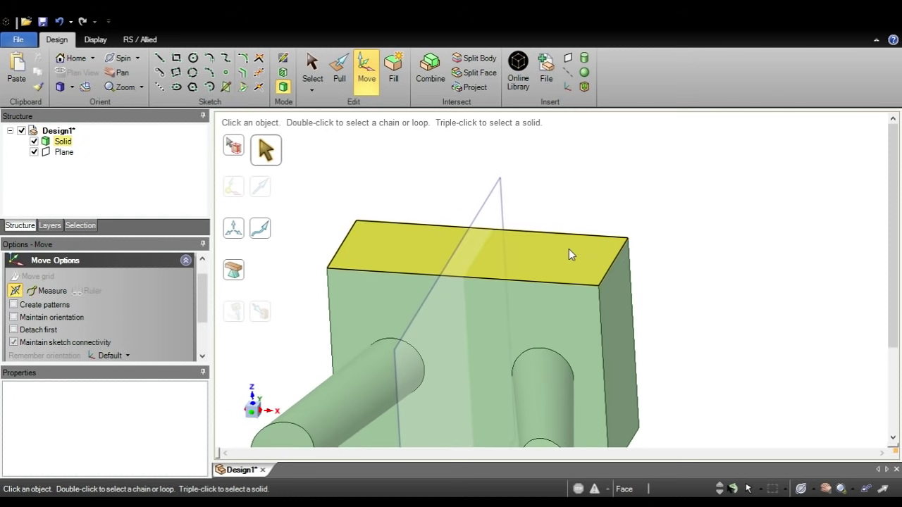
pyautogui.click(568, 249)
pyautogui.click(614, 258)
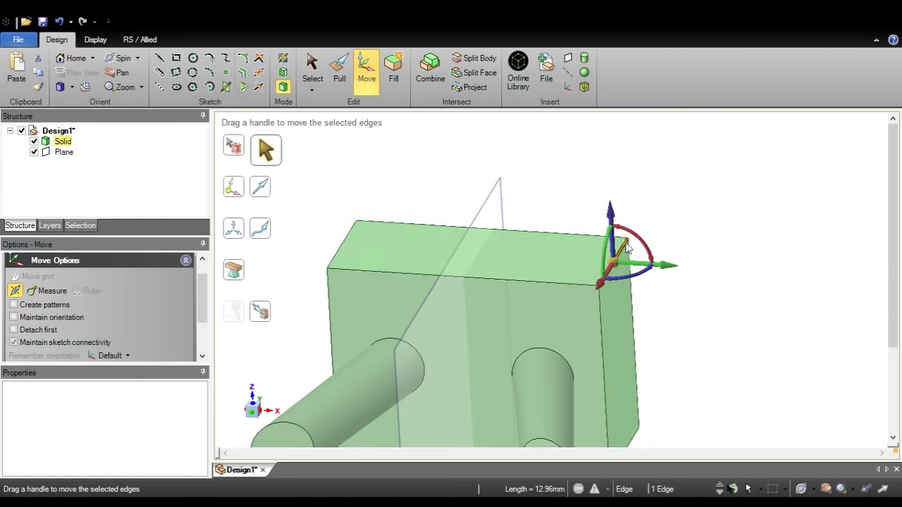
pyautogui.press('p')
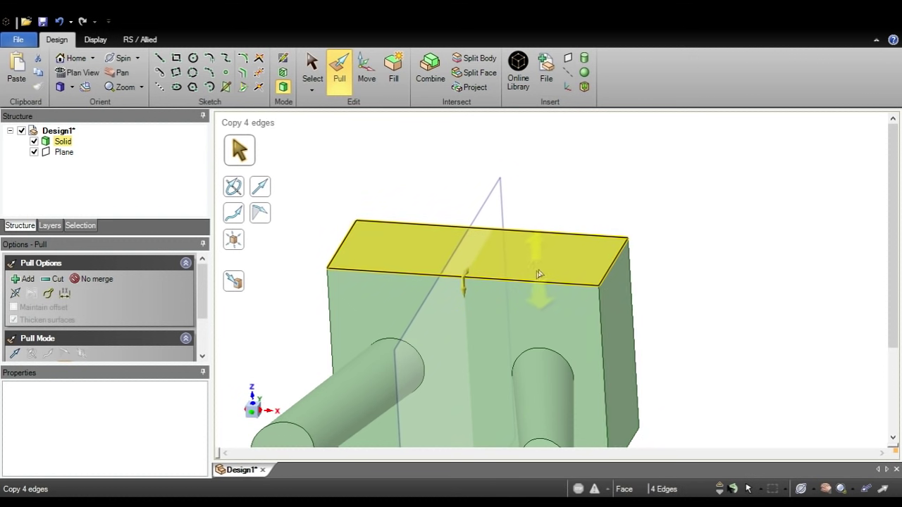
pyautogui.moveTo(538, 274); pyautogui.dragTo(526, 322)
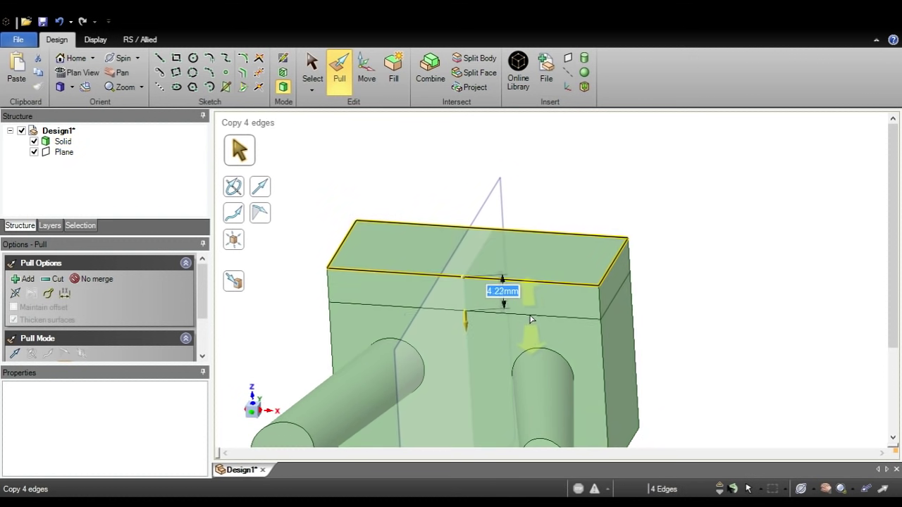
# - Pivot the four top edges outward by 2.78 mm to flare the rim
pyautogui.moveTo(620, 317); pyautogui.dragTo(606, 272, button='middle')
pyautogui.click(606, 271)
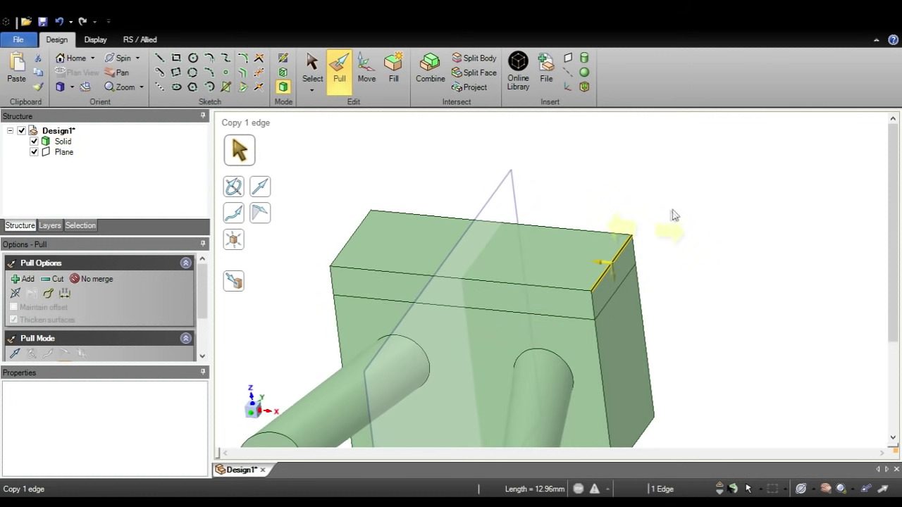
pyautogui.doubleClick(606, 266)
pyautogui.click(613, 252)
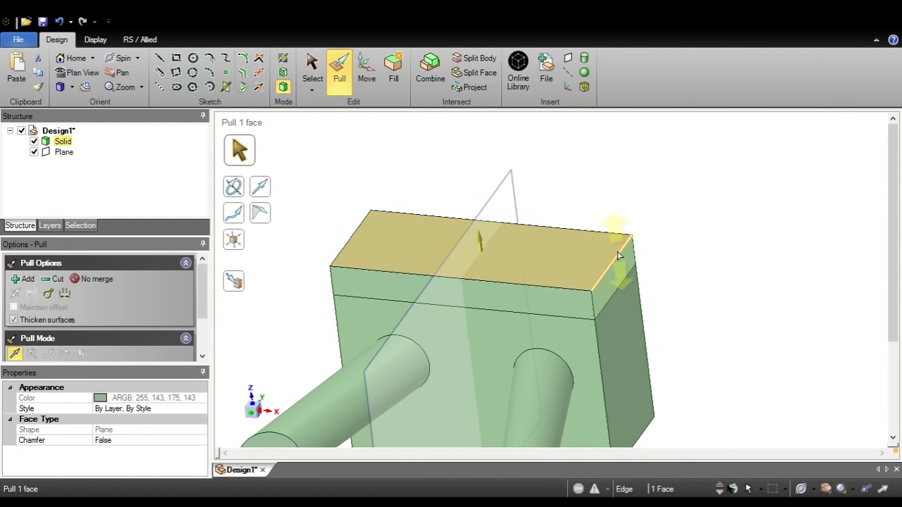
pyautogui.doubleClick(618, 255)
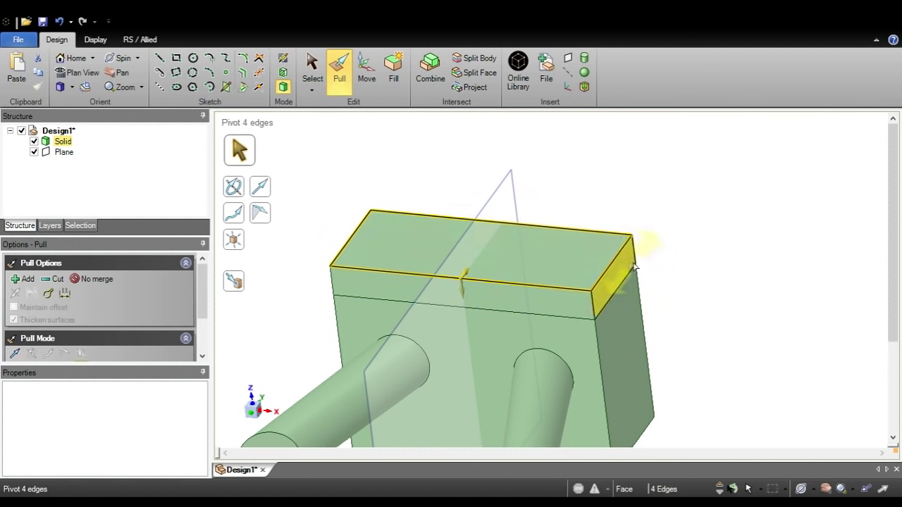
pyautogui.moveTo(659, 261)
pyautogui.mouseDown(button='middle')
pyautogui.moveTo(664, 231)
pyautogui.moveTo(647, 250)
pyautogui.mouseUp(button='middle')
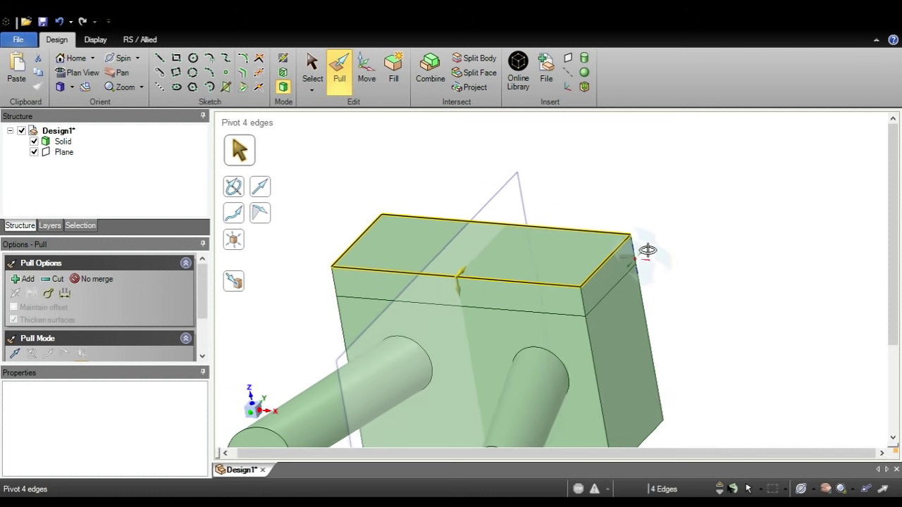
pyautogui.moveTo(676, 270); pyautogui.dragTo(688, 259)
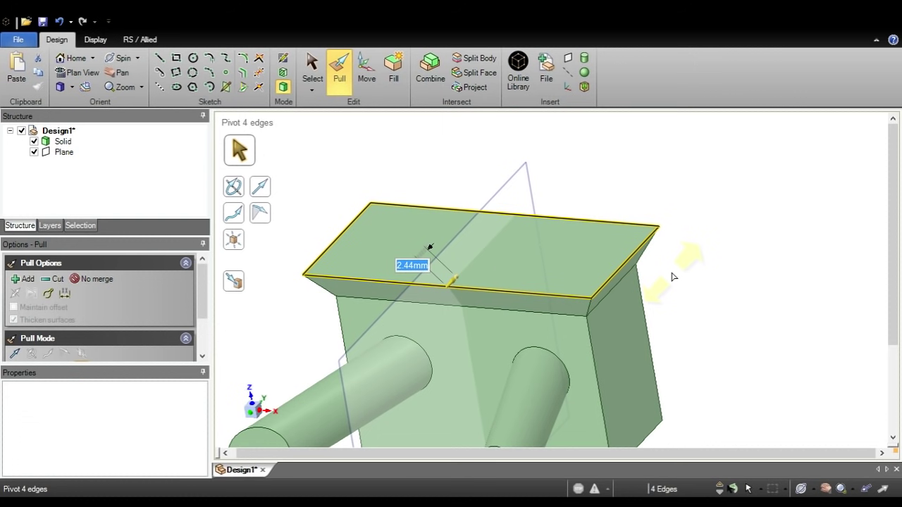
pyautogui.moveTo(682, 282); pyautogui.dragTo(733, 296, button='middle')
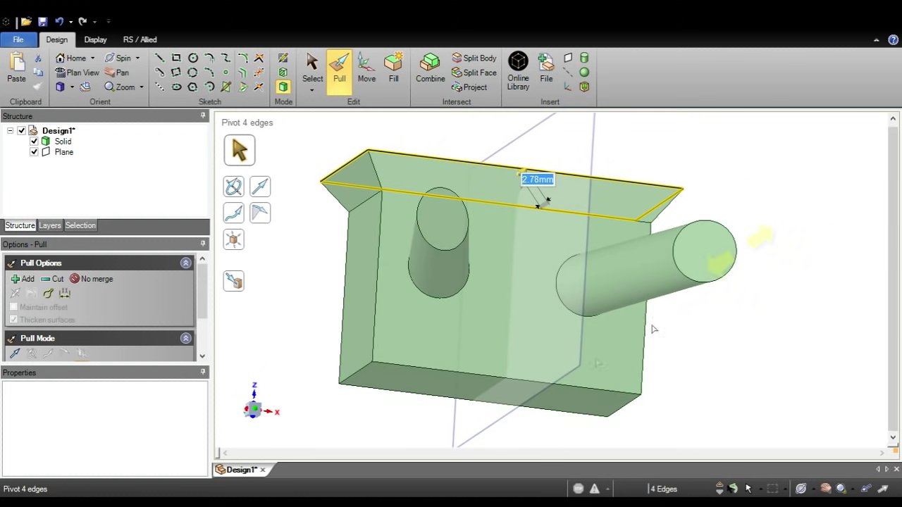
# - Pull the bottom face up to make the block shallower
pyautogui.click(417, 388)
pyautogui.moveTo(417, 388); pyautogui.dragTo(422, 344)
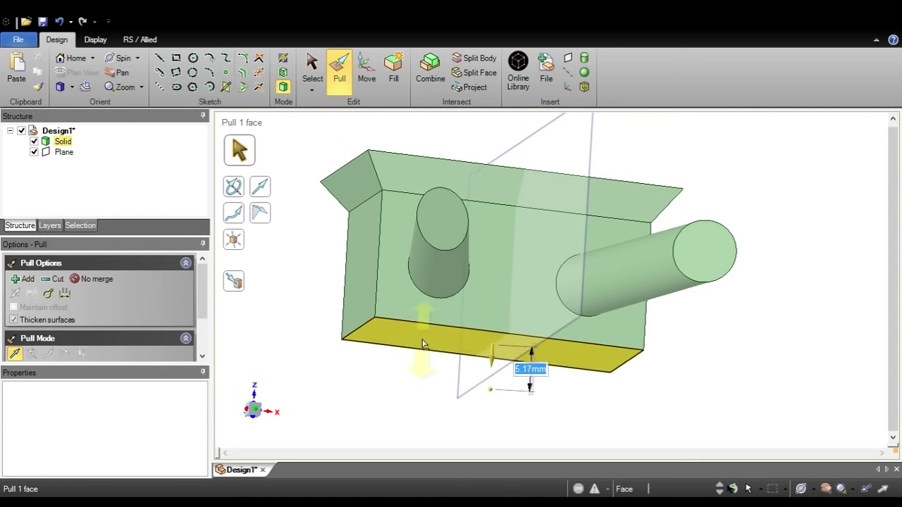
pyautogui.click(690, 379)
pyautogui.moveTo(690, 378); pyautogui.dragTo(704, 277, button='middle')
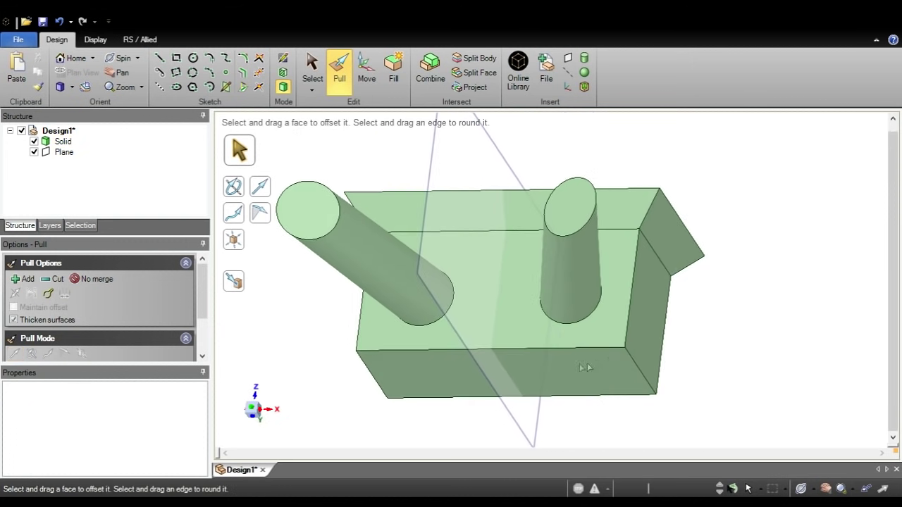
# - Bevel the long front bottom edge with a 1.57 mm chamfer
pyautogui.click(564, 357)
pyautogui.keyDown('alt'); pyautogui.click(563, 347); pyautogui.keyUp('alt')
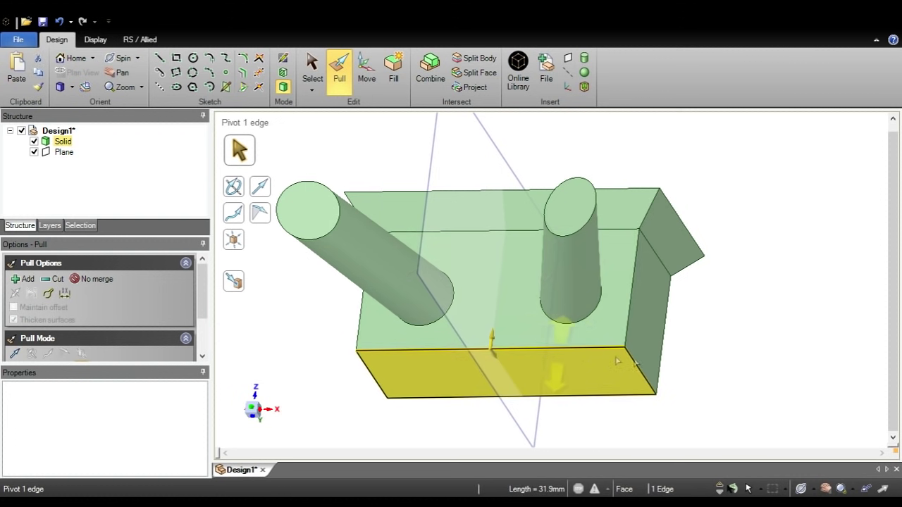
pyautogui.moveTo(564, 347)
pyautogui.mouseDown(button='middle')
pyautogui.moveTo(580, 360)
pyautogui.moveTo(555, 355)
pyautogui.mouseUp(button='middle')
pyautogui.click(555, 340)
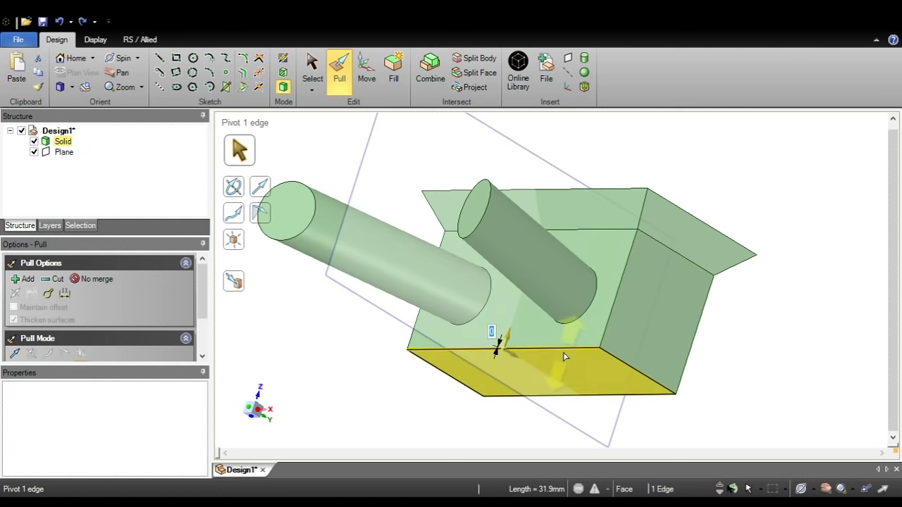
pyautogui.click(568, 353)
pyautogui.click(568, 350)
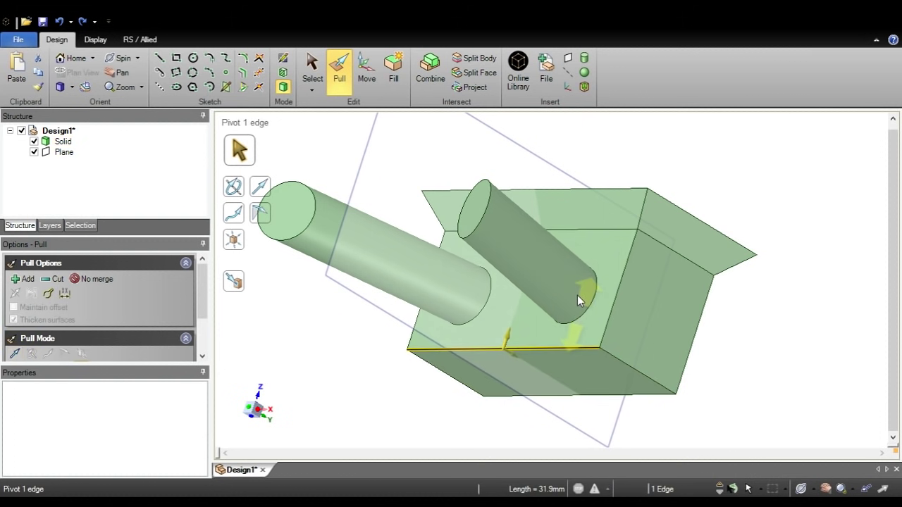
pyautogui.moveTo(571, 350); pyautogui.dragTo(589, 332)
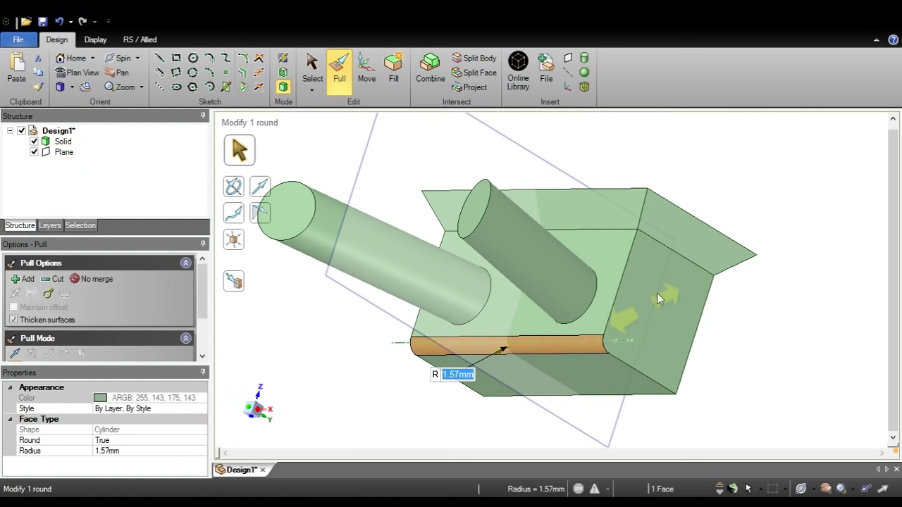
pyautogui.moveTo(657, 292); pyautogui.dragTo(761, 416, button='middle')
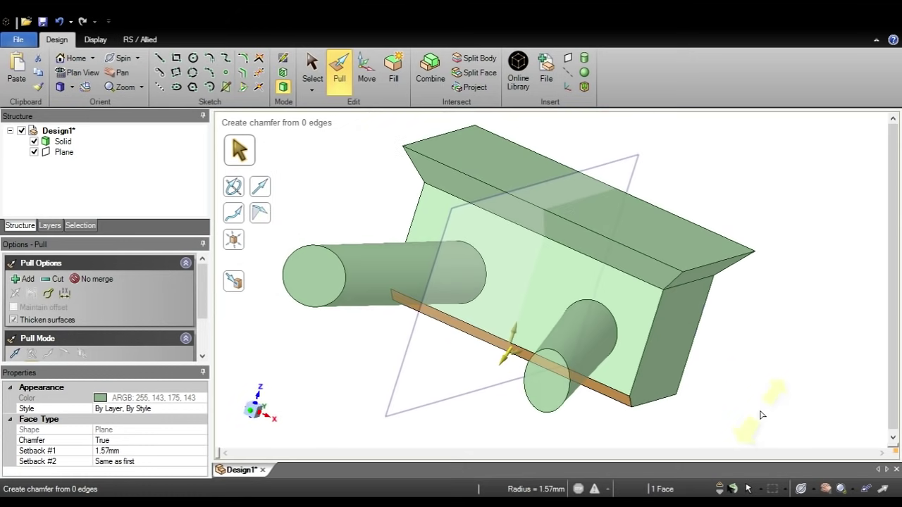
pyautogui.moveTo(777, 344); pyautogui.dragTo(735, 332, button='middle')
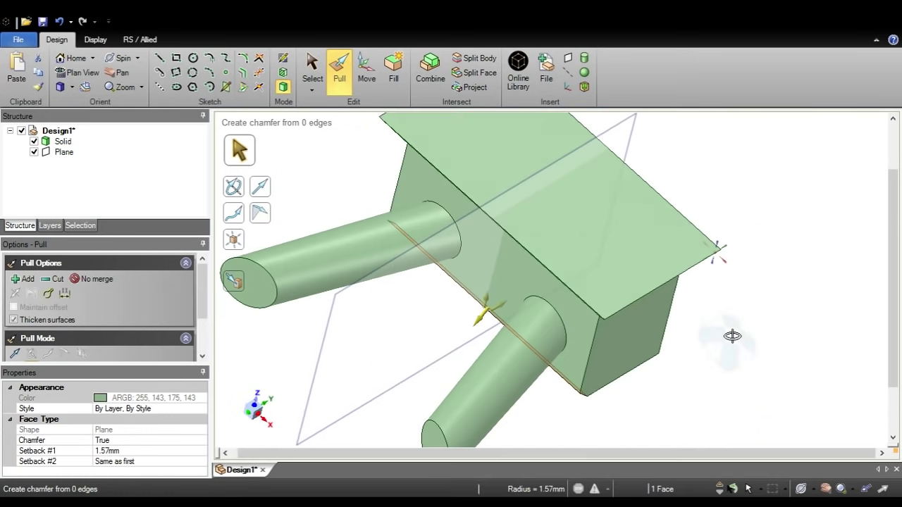
# - Sketch a 14.142 mm circle centred on the block's top face
pyautogui.click(682, 206)
pyautogui.moveTo(682, 206); pyautogui.dragTo(685, 256, button='middle')
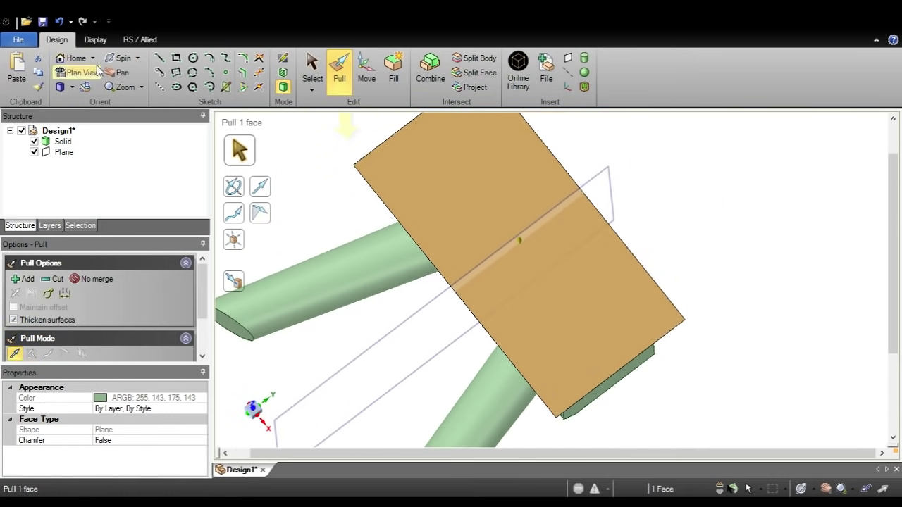
pyautogui.click(194, 59)
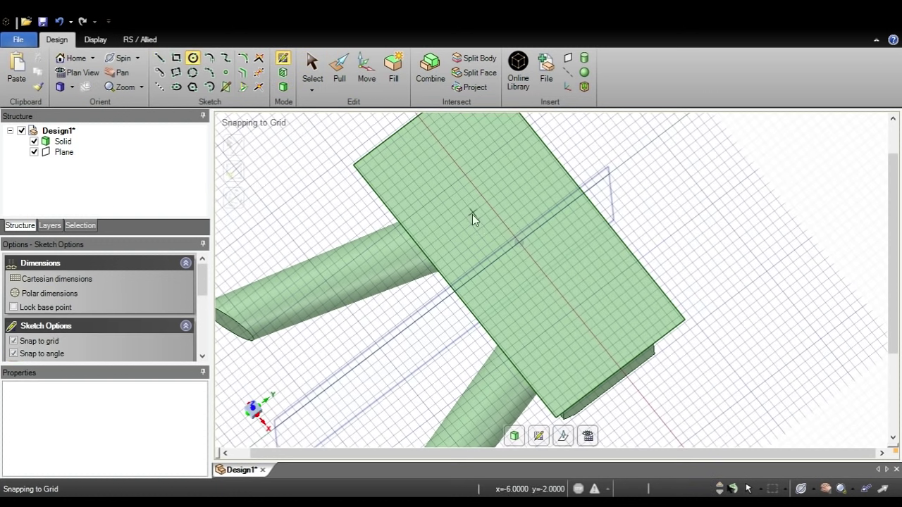
pyautogui.click(519, 243)
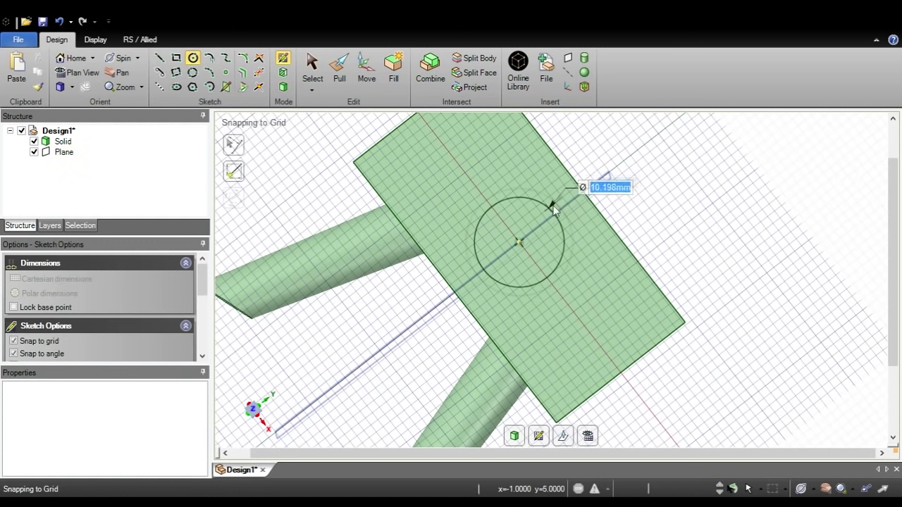
pyautogui.click(565, 201)
pyautogui.moveTo(624, 261); pyautogui.dragTo(638, 166, button='middle')
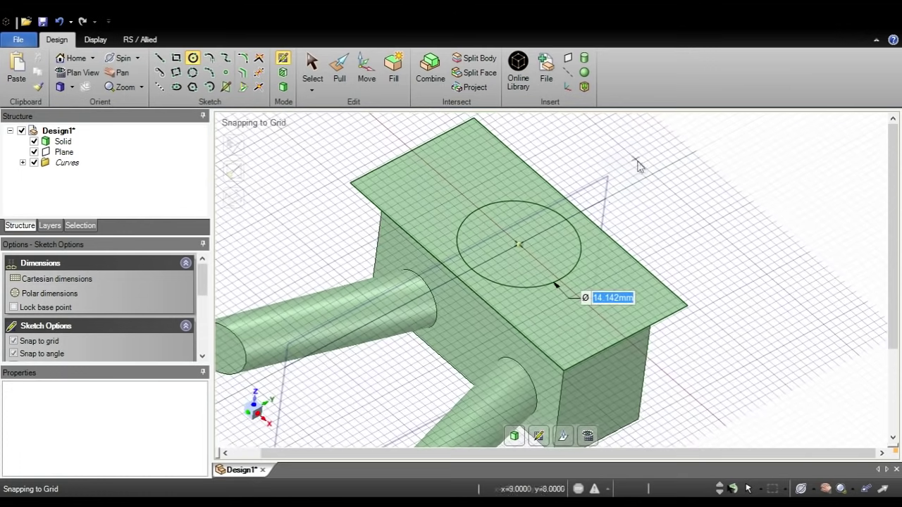
# - Pull the circle down to cut a hole through the block
pyautogui.click(348, 79)
pyautogui.moveTo(608, 307); pyautogui.dragTo(560, 226, button='middle')
pyautogui.moveTo(560, 225); pyautogui.dragTo(532, 416)
pyautogui.moveTo(532, 416); pyautogui.dragTo(640, 371, button='middle')
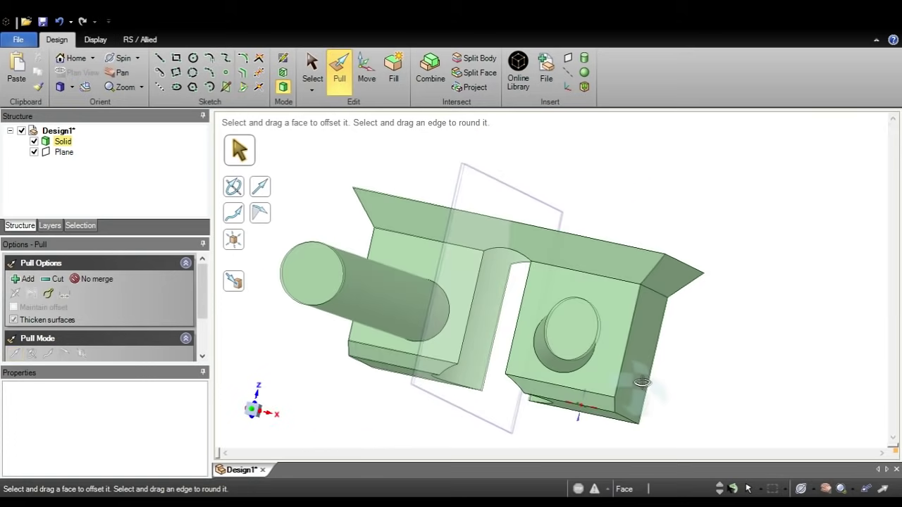
pyautogui.click(532, 300)
pyautogui.moveTo(532, 299); pyautogui.dragTo(527, 273, button='middle')
# - Orbit around the block to inspect the new hole and the slot between the pins
pyautogui.press('Escape')
pyautogui.click(658, 301)
pyautogui.press('Escape')
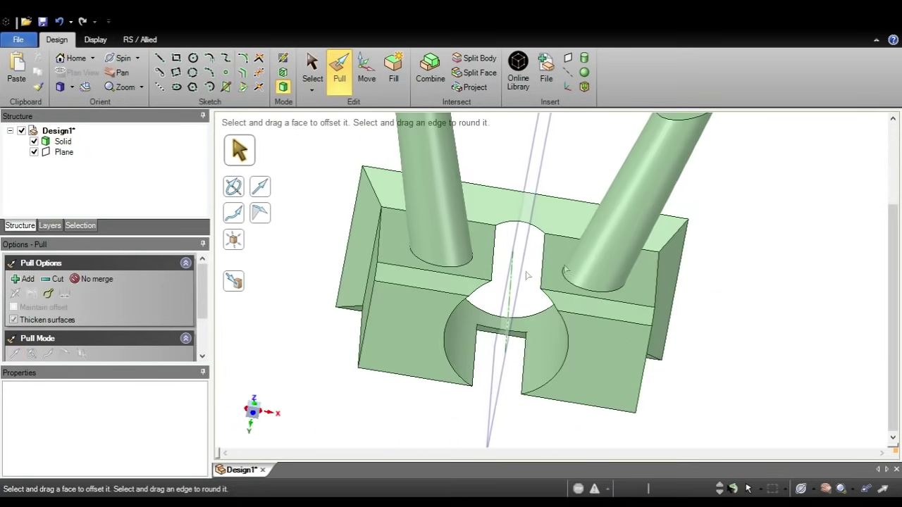
pyautogui.moveTo(509, 303); pyautogui.dragTo(466, 368, button='middle')
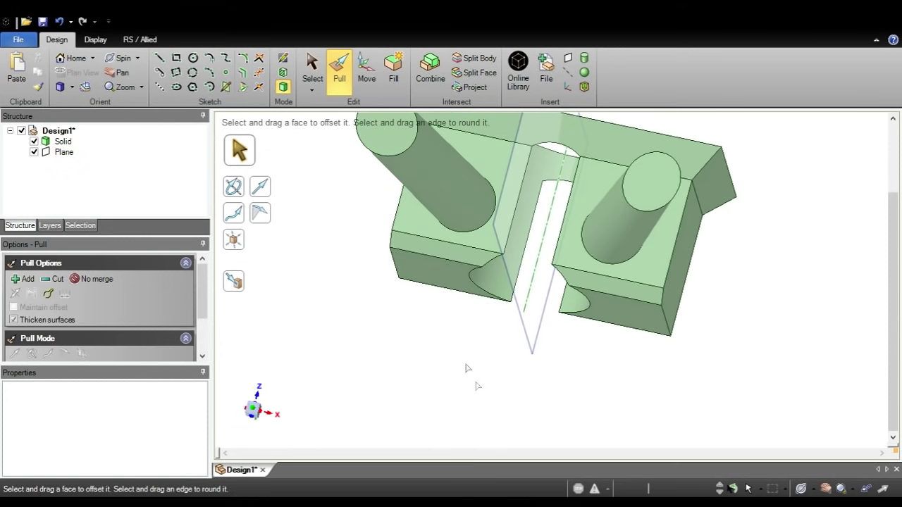
pyautogui.click(63, 141)
pyautogui.press('Escape')
pyautogui.moveTo(494, 352); pyautogui.dragTo(540, 276, button='middle')
# - Pull both pin end faces outward by 1.1 mm to lengthen the pins
pyautogui.click(304, 297)
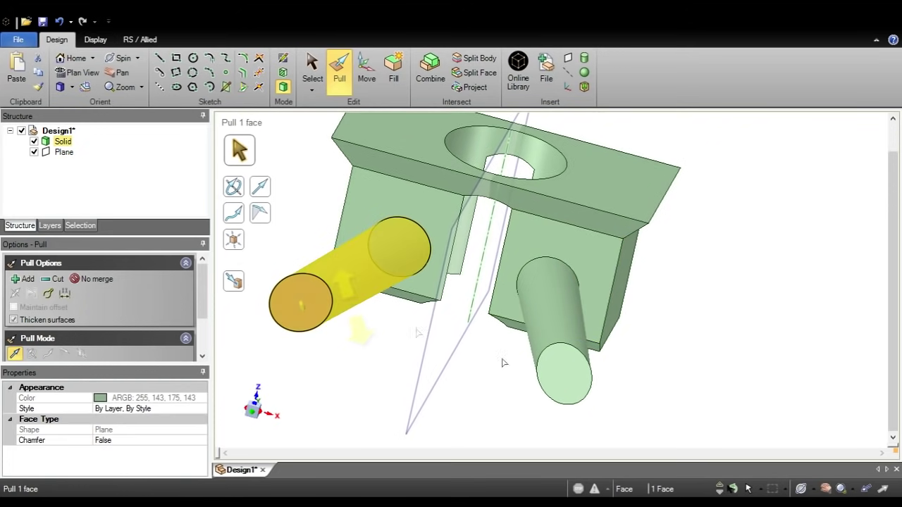
pyautogui.moveTo(554, 347); pyautogui.dragTo(549, 336)
pyautogui.moveTo(677, 316); pyautogui.dragTo(669, 378, button='middle')
pyautogui.moveTo(546, 382); pyautogui.dragTo(547, 392)
pyautogui.click(692, 344)
# - Select the large holed face and view it straight on
pyautogui.moveTo(693, 344); pyautogui.dragTo(540, 331, button='middle')
pyautogui.scroll(2, 715, 248)
pyautogui.scroll(-5, 715, 247)
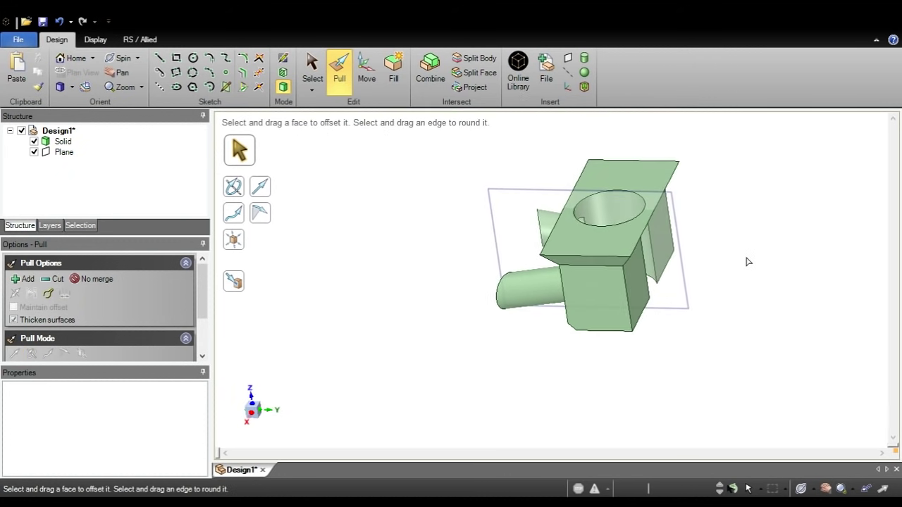
pyautogui.moveTo(748, 261); pyautogui.dragTo(684, 317, button='middle')
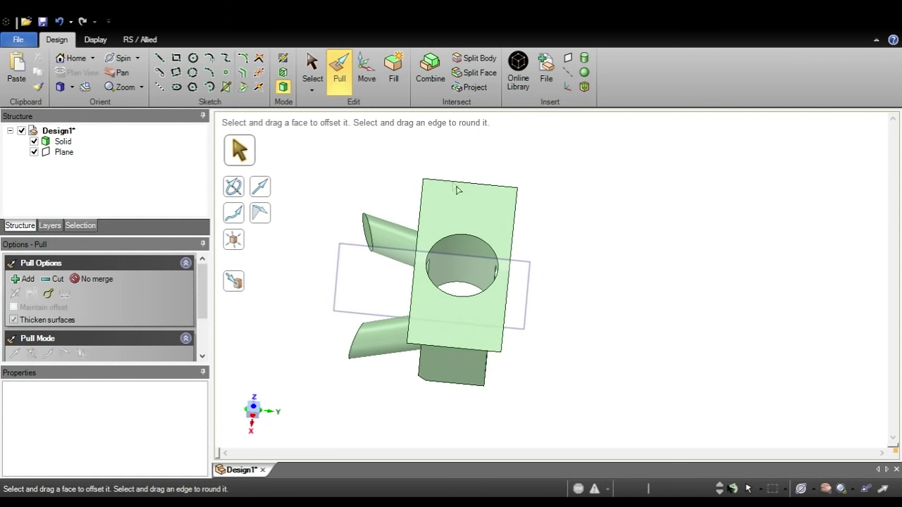
pyautogui.click(447, 189)
pyautogui.moveTo(649, 240); pyautogui.dragTo(635, 266, button='middle')
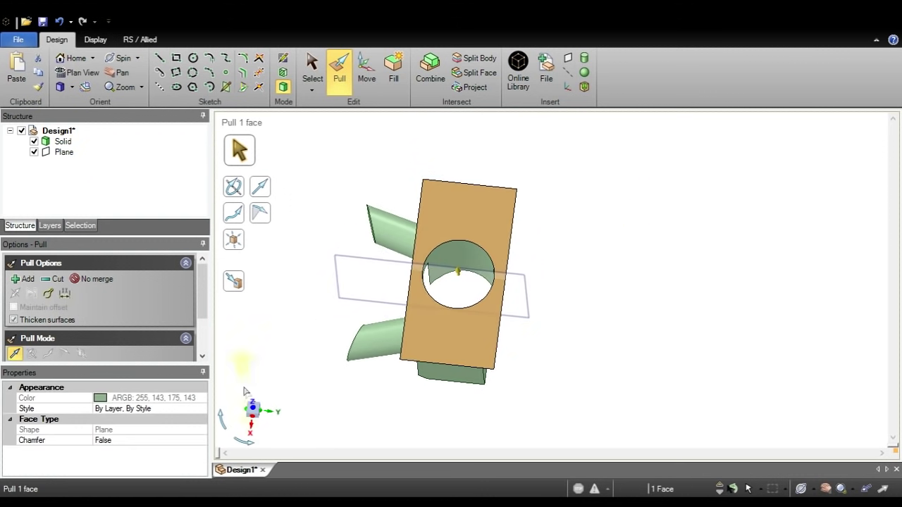
pyautogui.click(254, 411)
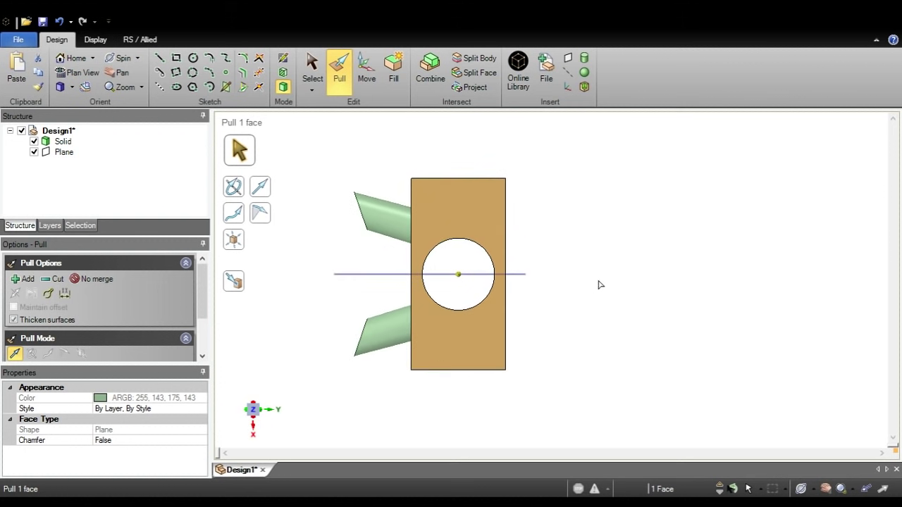
# - Sketch a large circle, about 46 mm across, to the right of the block
pyautogui.keyDown('shift'); pyautogui.moveTo(598, 285); pyautogui.dragTo(459, 277, button='middle'); pyautogui.keyUp('shift')
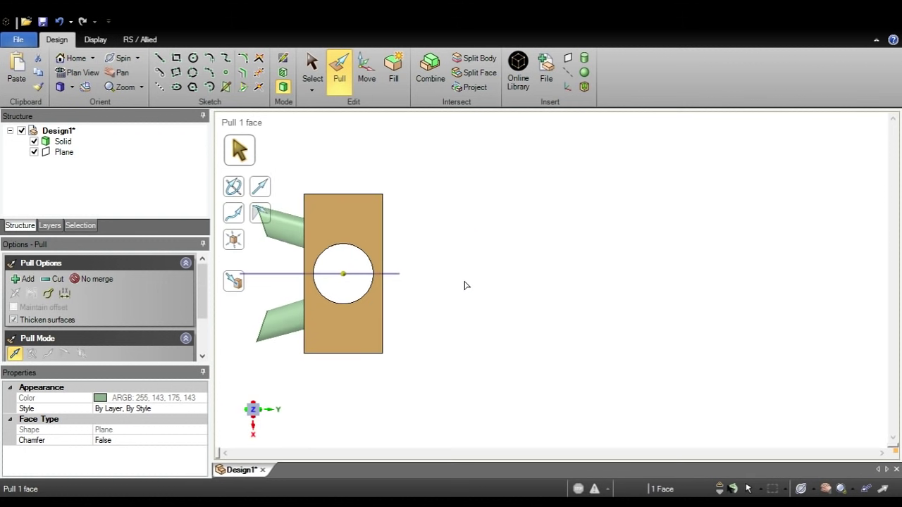
pyautogui.scroll(-1, 464, 285)
pyautogui.click(192, 58)
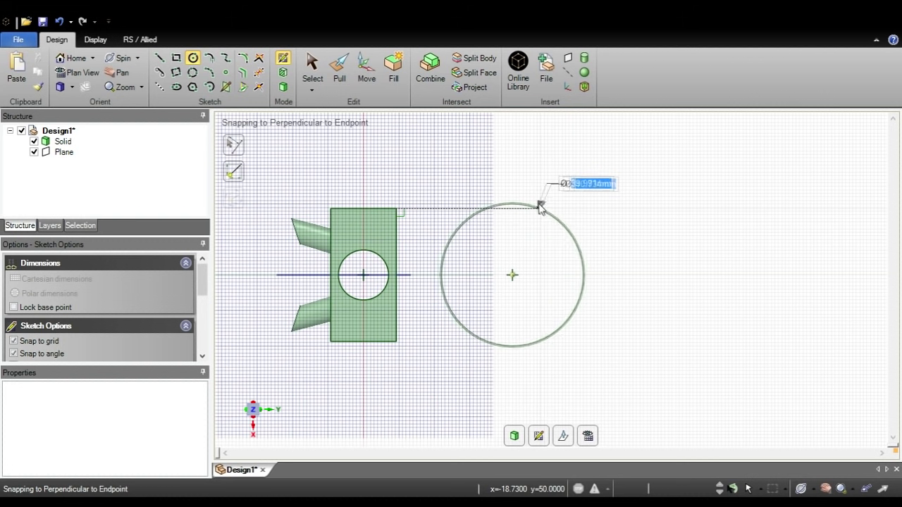
pyautogui.click(540, 206)
pyautogui.click(574, 288)
# - Pull the circle into a cylinder as a trial, then undo back to the flat disc
pyautogui.moveTo(573, 288); pyautogui.dragTo(572, 143, button='middle')
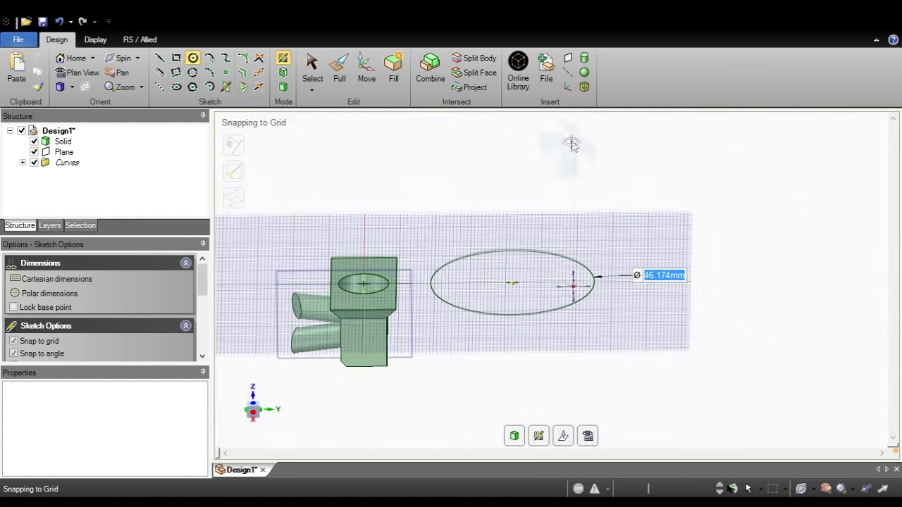
pyautogui.click(339, 70)
pyautogui.click(510, 268)
pyautogui.moveTo(510, 268)
pyautogui.mouseDown()
pyautogui.moveTo(511, 224)
pyautogui.moveTo(512, 352)
pyautogui.mouseUp()
pyautogui.press('Escape')
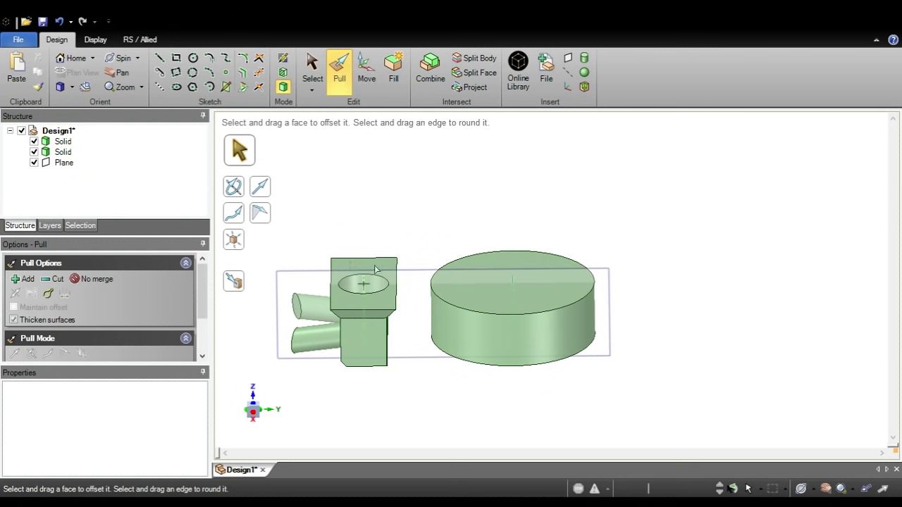
pyautogui.hotkey('ctrl', 'z')
# - Pull the flat disc up to the level of the block's face
pyautogui.click(530, 264)
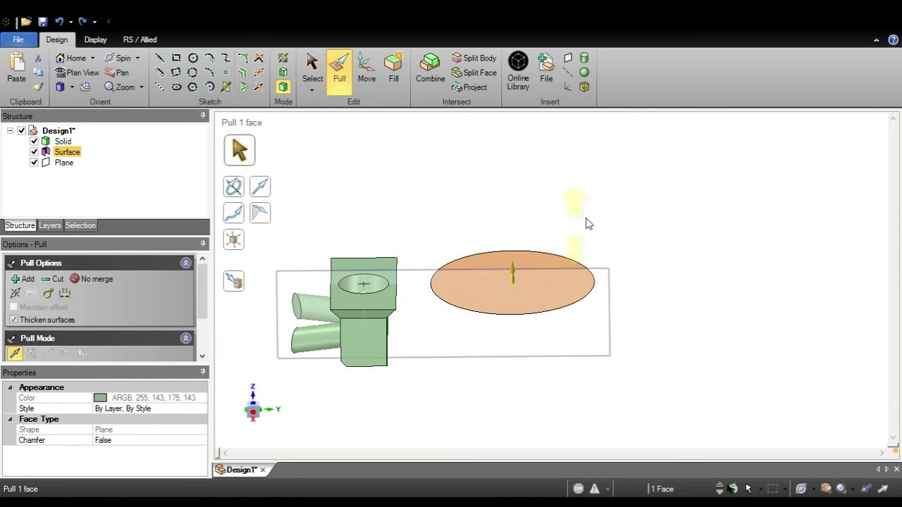
pyautogui.moveTo(600, 308); pyautogui.dragTo(600, 242, button='middle')
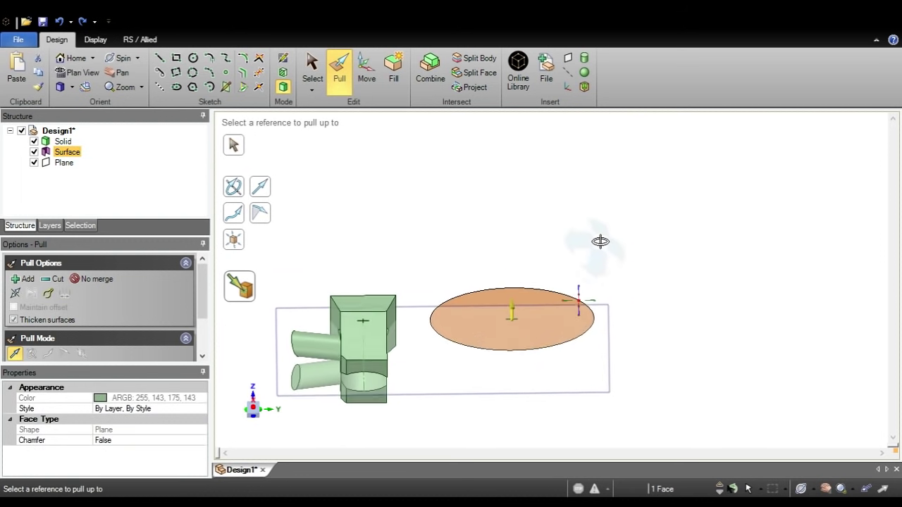
pyautogui.click(374, 370)
pyautogui.moveTo(468, 369); pyautogui.dragTo(354, 358, button='middle')
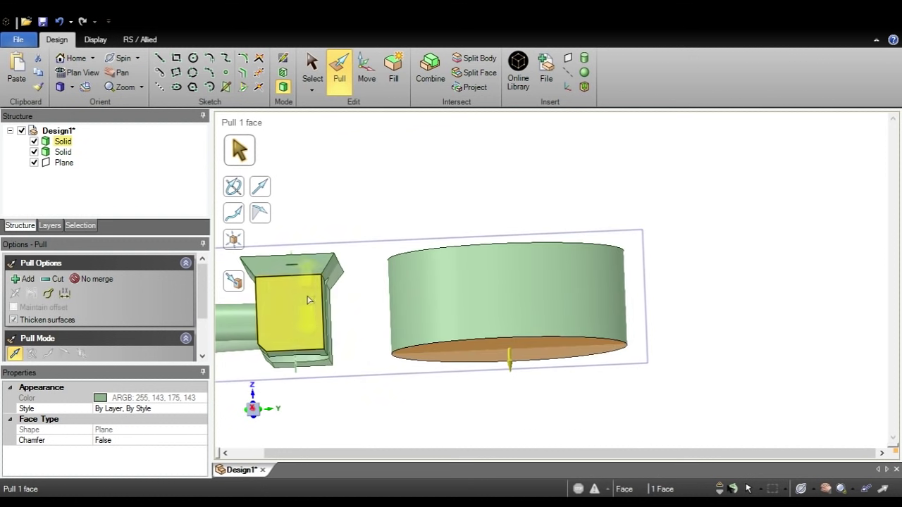
pyautogui.moveTo(412, 291); pyautogui.dragTo(543, 238, button='middle')
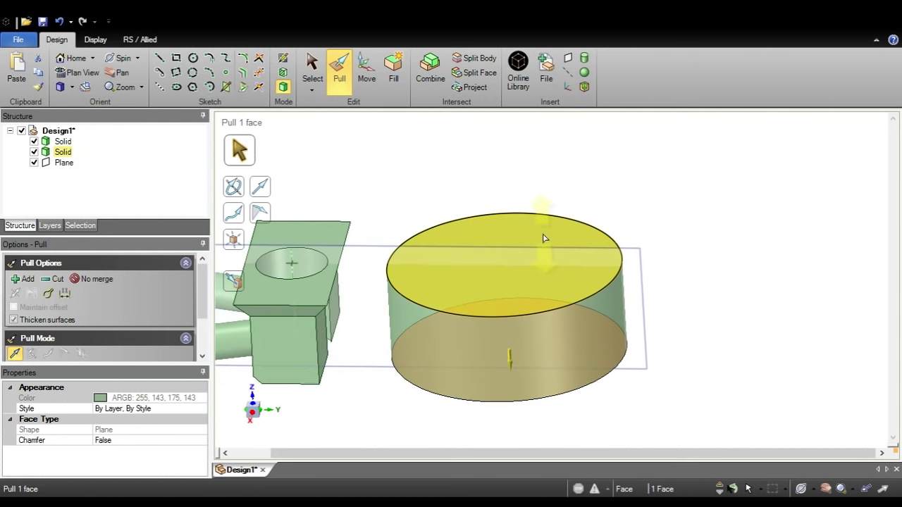
# - Extend the cylinder's top and bottom faces outward 5.48 mm, making it about 29.45 mm tall
pyautogui.keyDown('ctrl'); pyautogui.click(543, 235); pyautogui.keyUp('ctrl')
pyautogui.moveTo(542, 230); pyautogui.dragTo(537, 216)
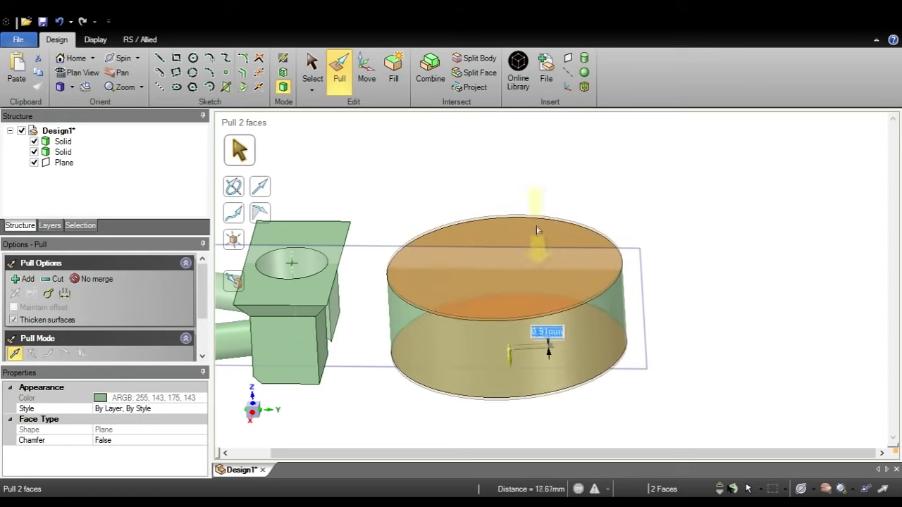
pyautogui.moveTo(536, 230); pyautogui.dragTo(531, 256)
pyautogui.moveTo(588, 306); pyautogui.dragTo(624, 265, button='middle')
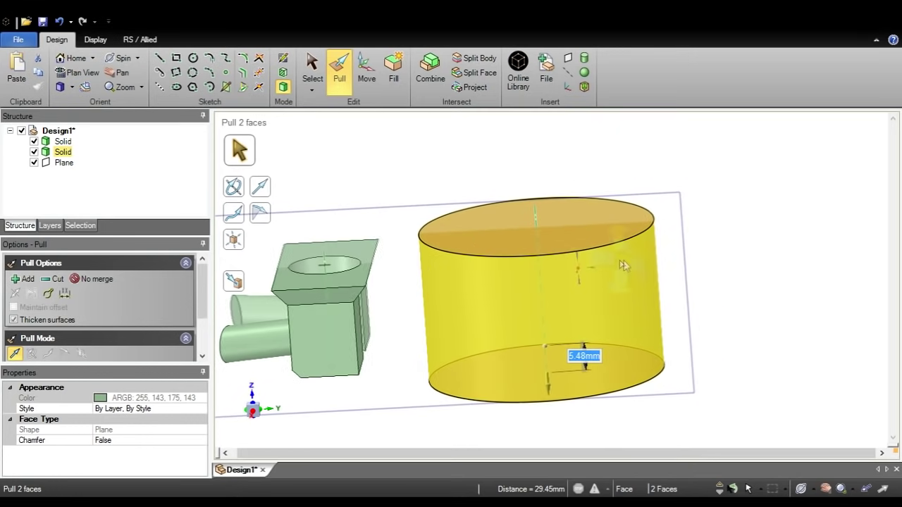
pyautogui.scroll(3, 413, 277)
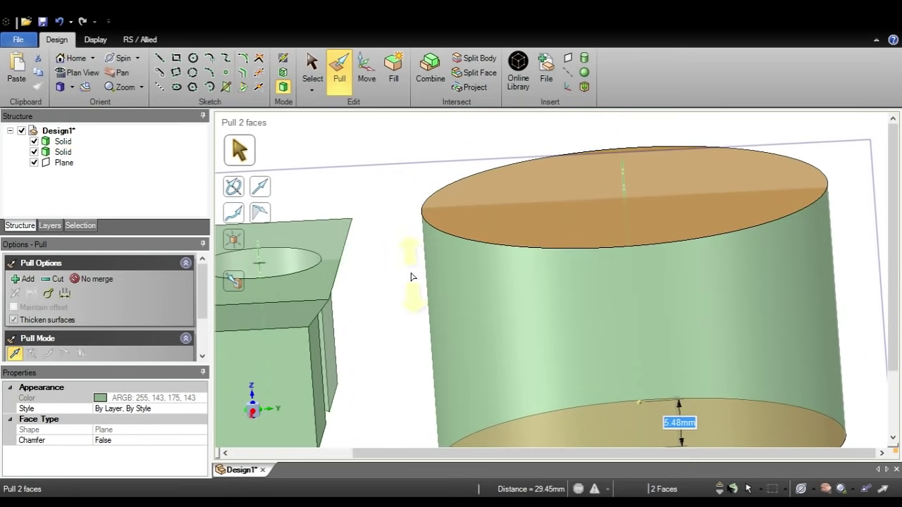
pyautogui.moveTo(412, 277); pyautogui.dragTo(433, 281, button='middle')
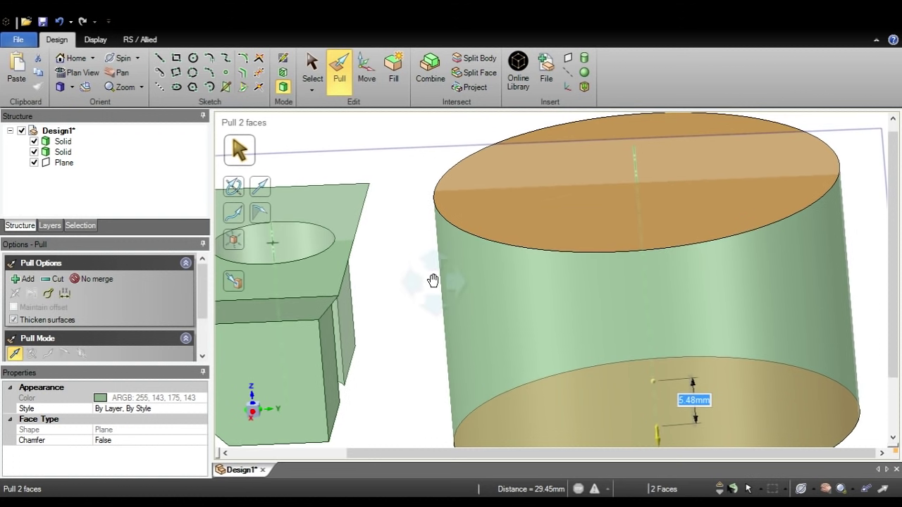
pyautogui.click(367, 74)
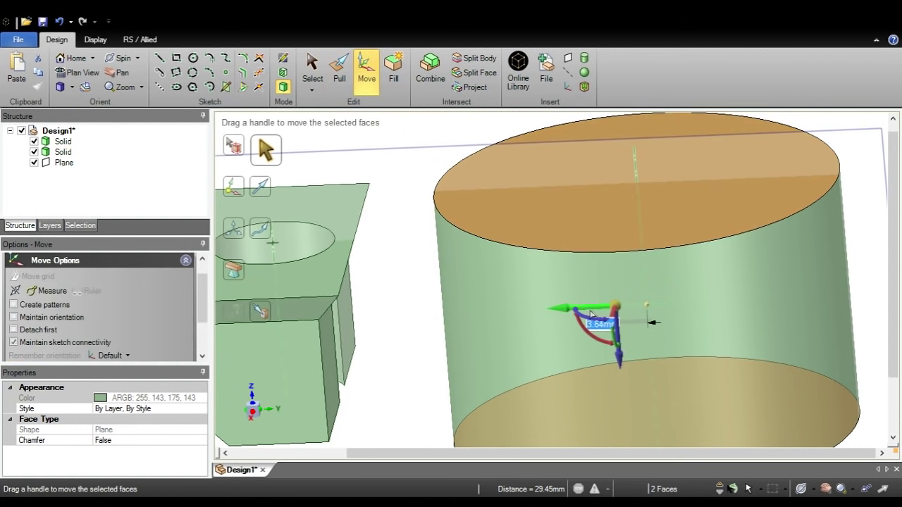
# - Shift the entire cylinder body about 7.6 mm along Y until it butts against the block
pyautogui.click(673, 250)
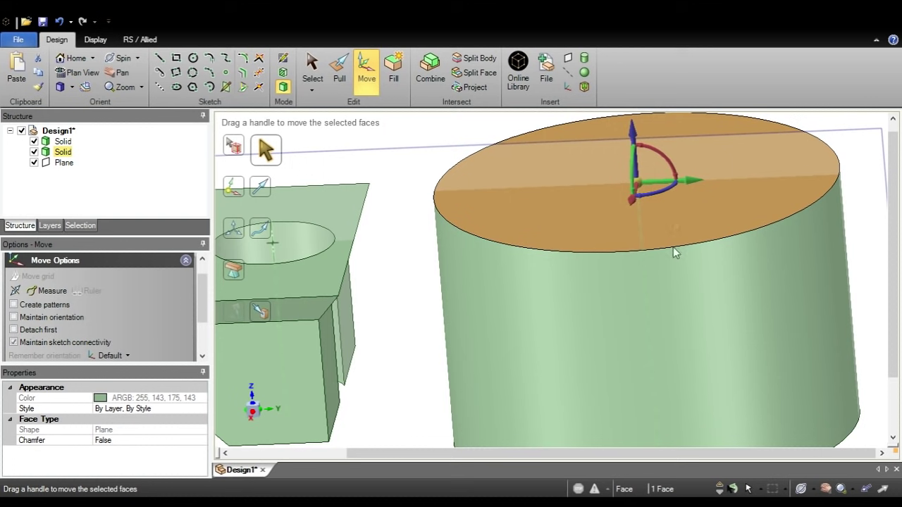
pyautogui.tripleClick(670, 257)
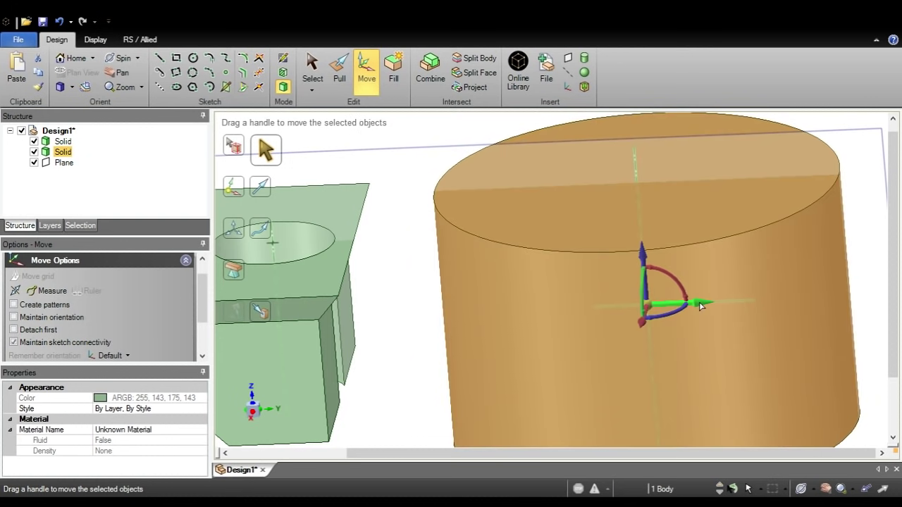
pyautogui.moveTo(701, 305); pyautogui.dragTo(633, 317)
pyautogui.moveTo(633, 317); pyautogui.dragTo(434, 319, button='middle')
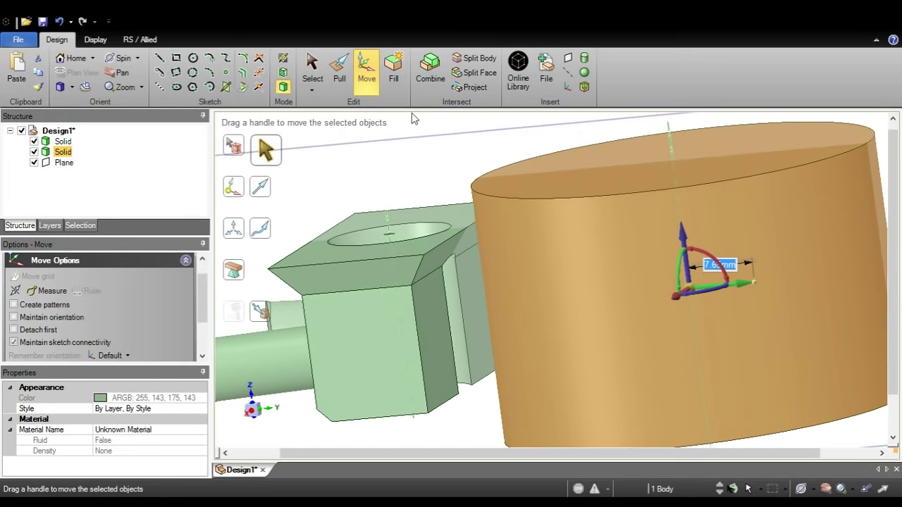
pyautogui.click(456, 250)
# - Pull the block's angled chamfer face up to the cylinder
pyautogui.click(329, 85)
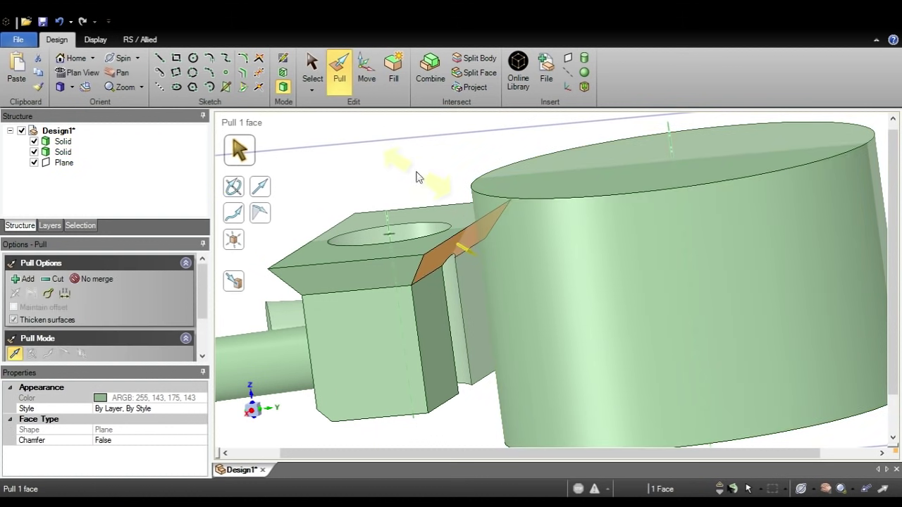
pyautogui.press('u')
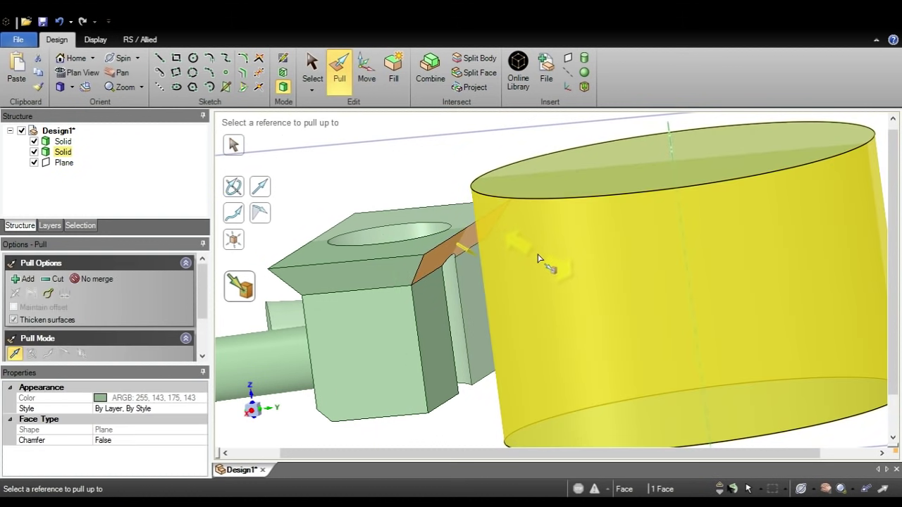
pyautogui.click(540, 259)
pyautogui.moveTo(541, 259); pyautogui.dragTo(472, 300, button='middle')
# - Pull the block's two side faces up to the cylinder, fusing them into one solid
pyautogui.click(426, 300)
pyautogui.keyDown('ctrl'); pyautogui.click(393, 307); pyautogui.keyUp('ctrl')
pyautogui.press('u')
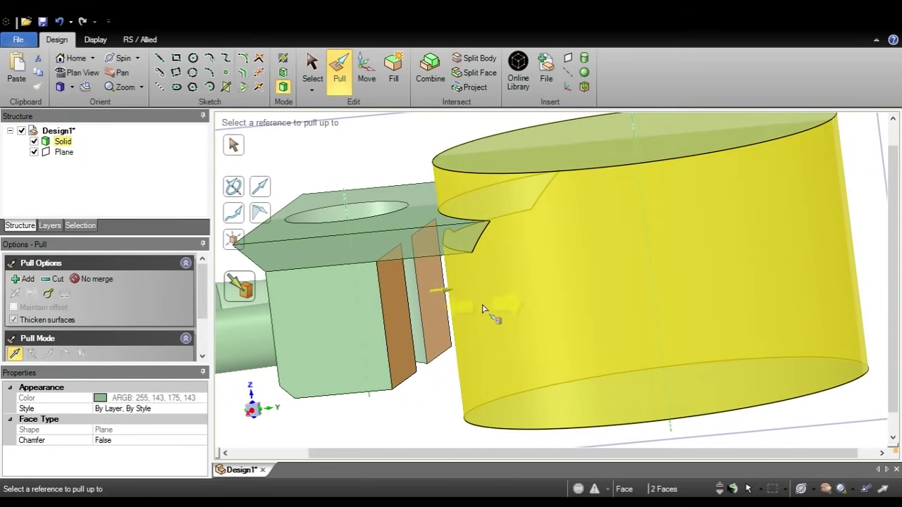
pyautogui.click(493, 317)
pyautogui.scroll(-5, 563, 317)
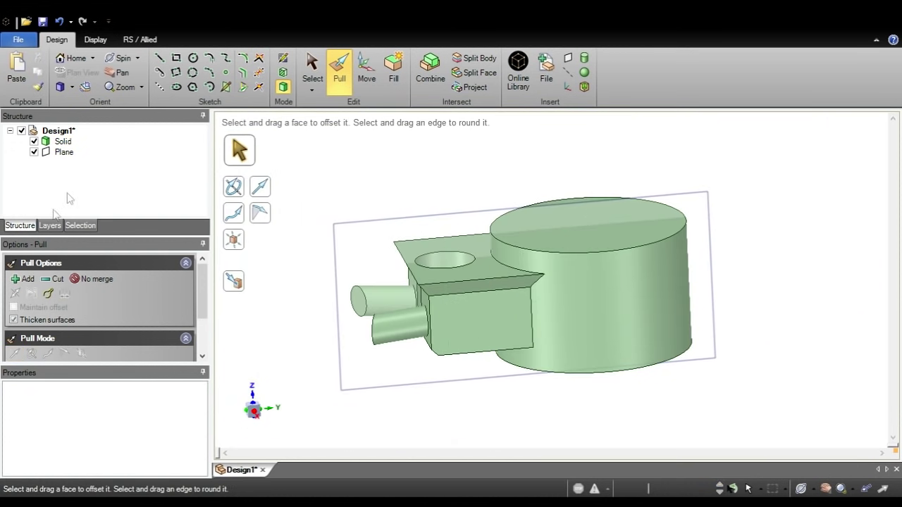
# - Enlarge the large cylinder's diameter by pulling its curved face
pyautogui.click(65, 142)
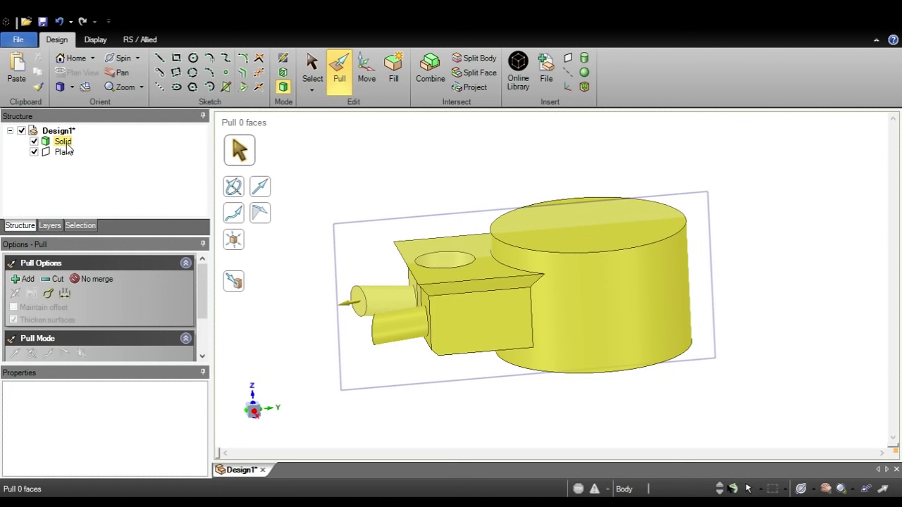
pyautogui.click(536, 170)
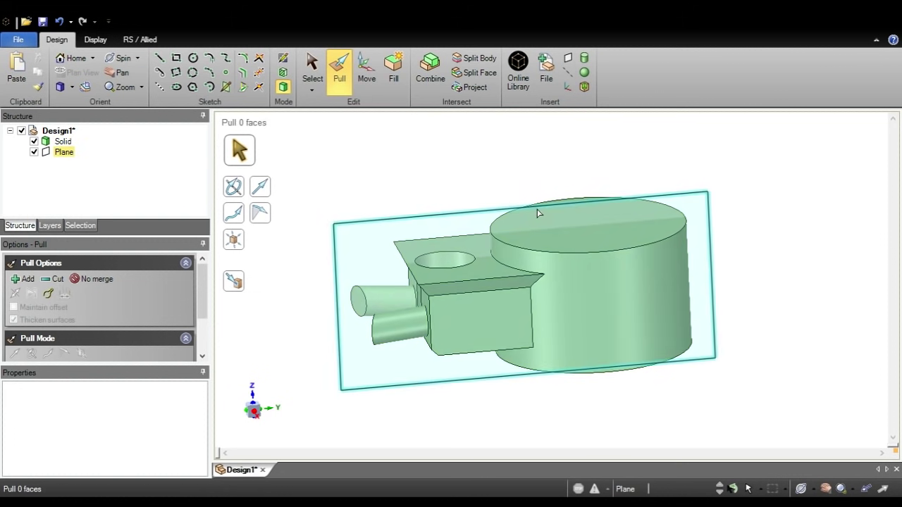
pyautogui.moveTo(629, 159); pyautogui.dragTo(618, 195, button='middle')
pyautogui.click(640, 354)
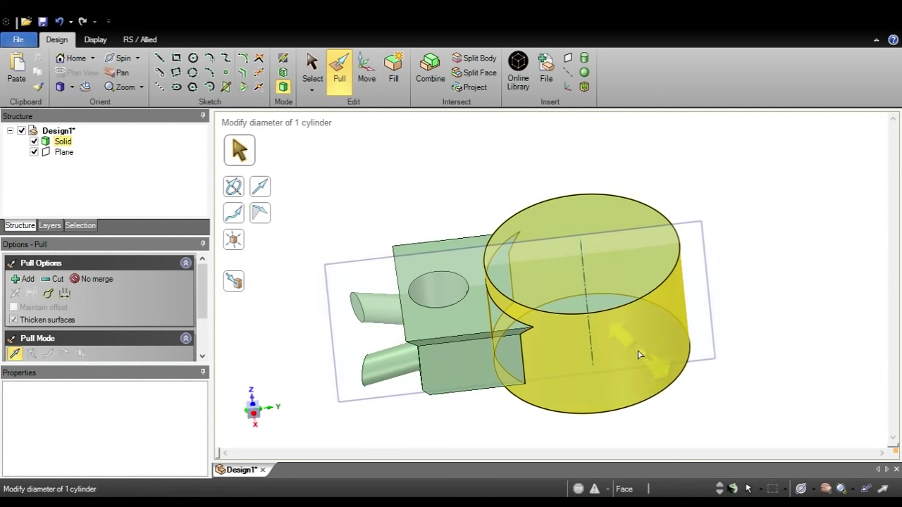
pyautogui.moveTo(642, 356)
pyautogui.mouseDown()
pyautogui.moveTo(652, 337)
pyautogui.moveTo(647, 351)
pyautogui.mouseUp()
pyautogui.press('Escape')
# - Slightly change the diameter of the block's round hole
pyautogui.click(441, 289)
pyautogui.moveTo(441, 289); pyautogui.dragTo(455, 286)
pyautogui.click(541, 352)
pyautogui.moveTo(541, 353); pyautogui.dragTo(690, 331, button='middle')
pyautogui.press('Escape')
pyautogui.moveTo(745, 322); pyautogui.dragTo(695, 338, button='middle')
pyautogui.scroll(2, 700, 336)
pyautogui.scroll(-4, 701, 338)
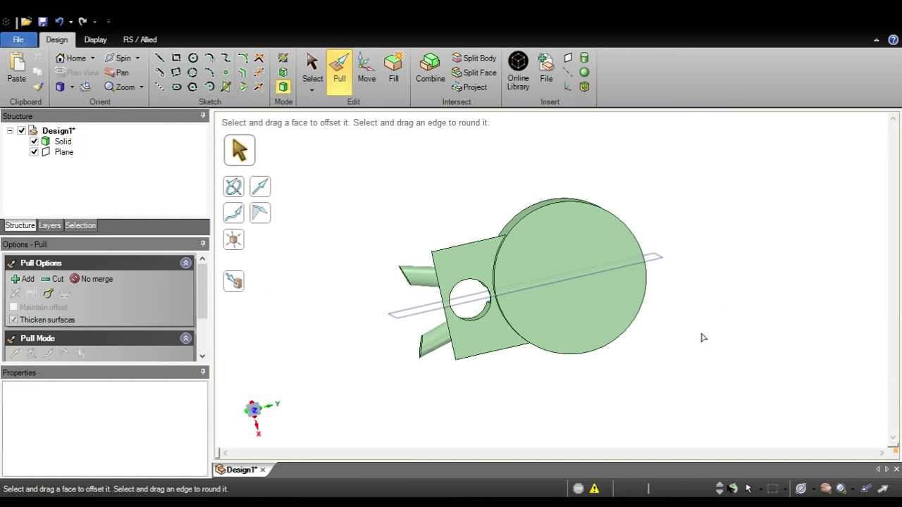
# - Box-select all faces of the block, its pins and hole
pyautogui.keyDown('shift'); pyautogui.moveTo(699, 326); pyautogui.dragTo(681, 258, button='middle'); pyautogui.keyUp('shift')
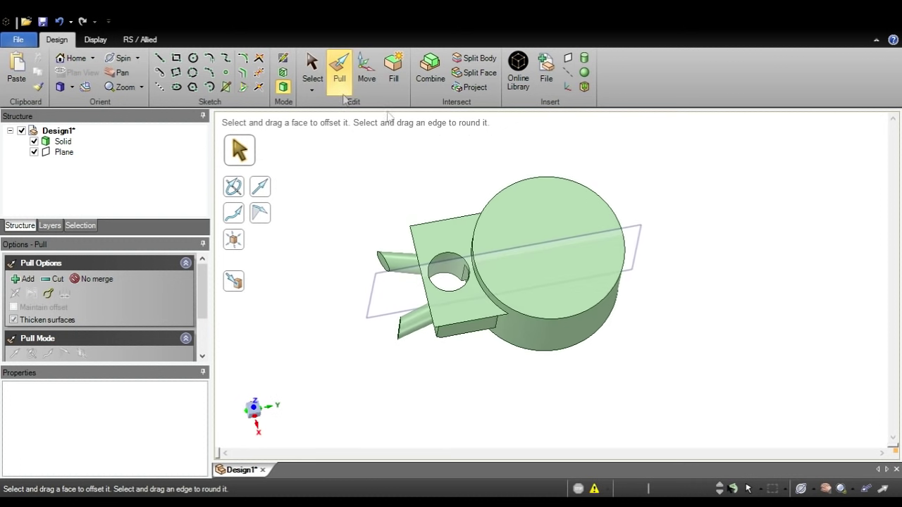
pyautogui.click(312, 67)
pyautogui.moveTo(337, 184); pyautogui.dragTo(541, 381)
pyautogui.moveTo(537, 369); pyautogui.dragTo(598, 300, button='middle')
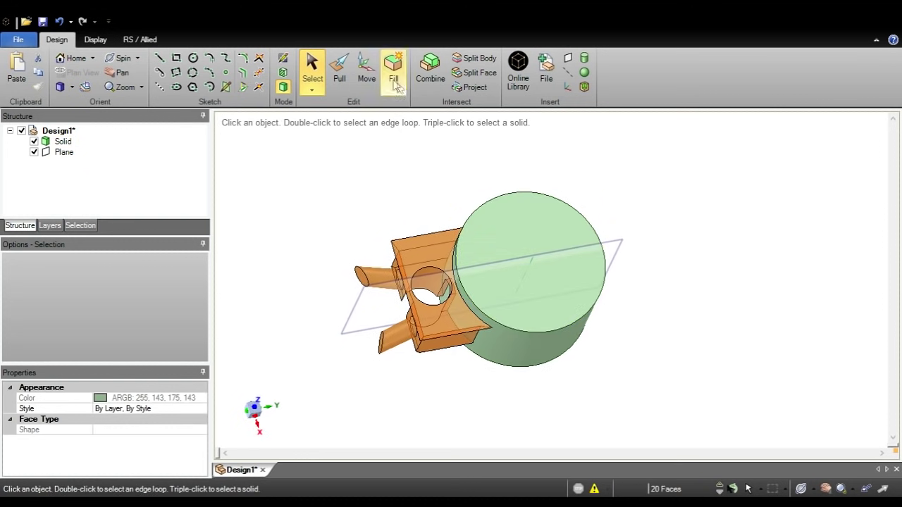
# - Pattern the selected block six times around the cylinder's axis at 60° spacing
pyautogui.click(366, 71)
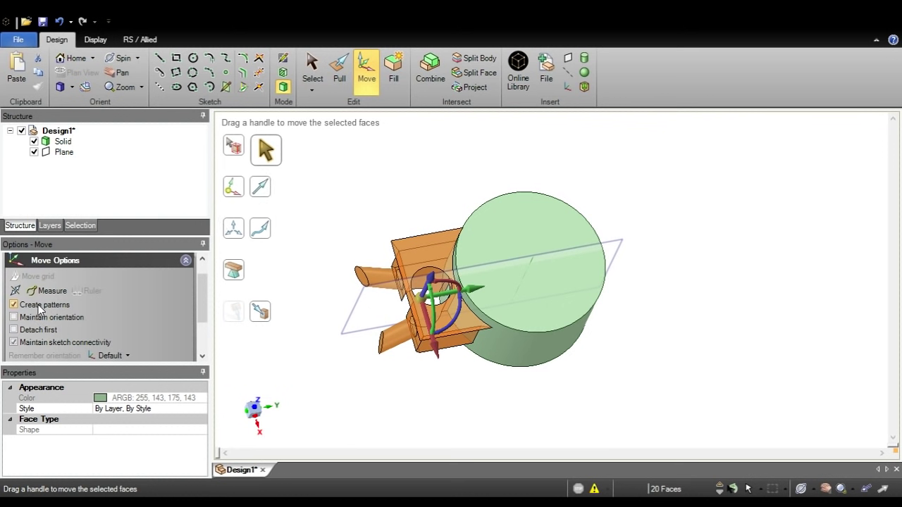
pyautogui.click(238, 233)
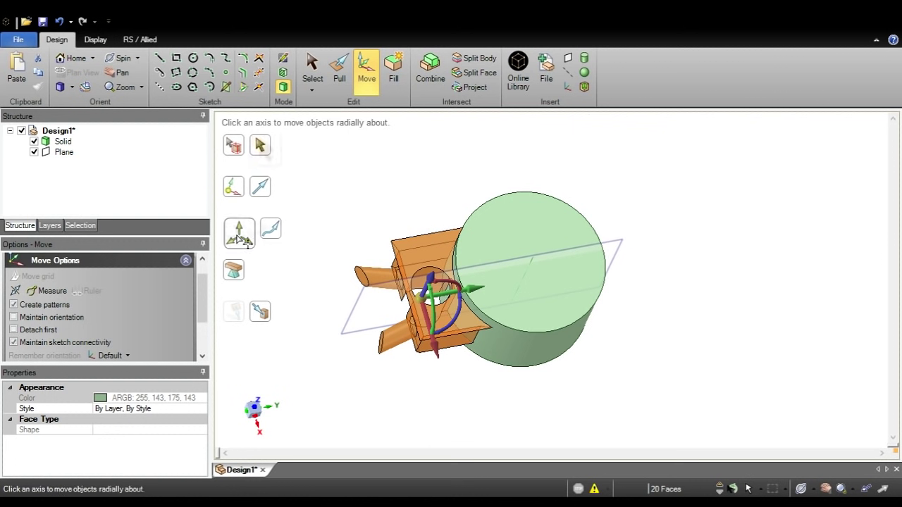
pyautogui.click(533, 276)
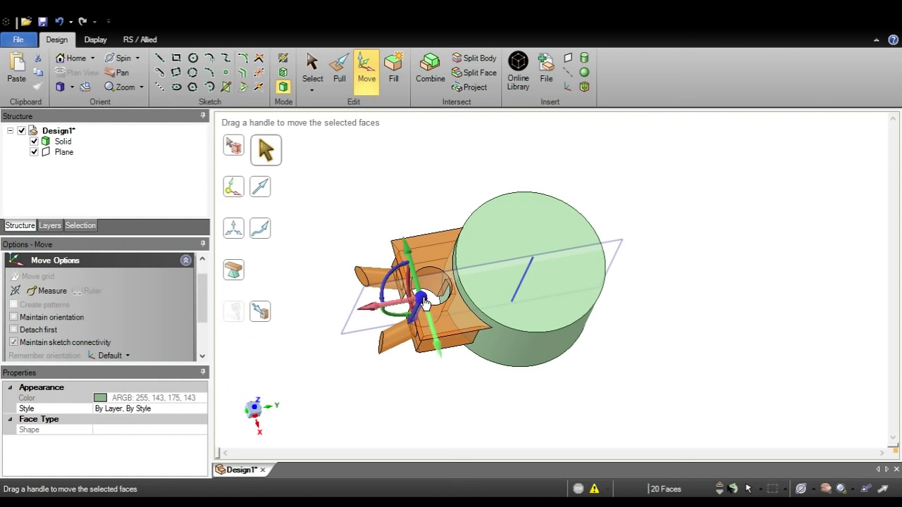
pyautogui.click(525, 267)
pyautogui.keyDown('shift'); pyautogui.moveTo(578, 257); pyautogui.dragTo(540, 312, button='middle'); pyautogui.keyUp('shift')
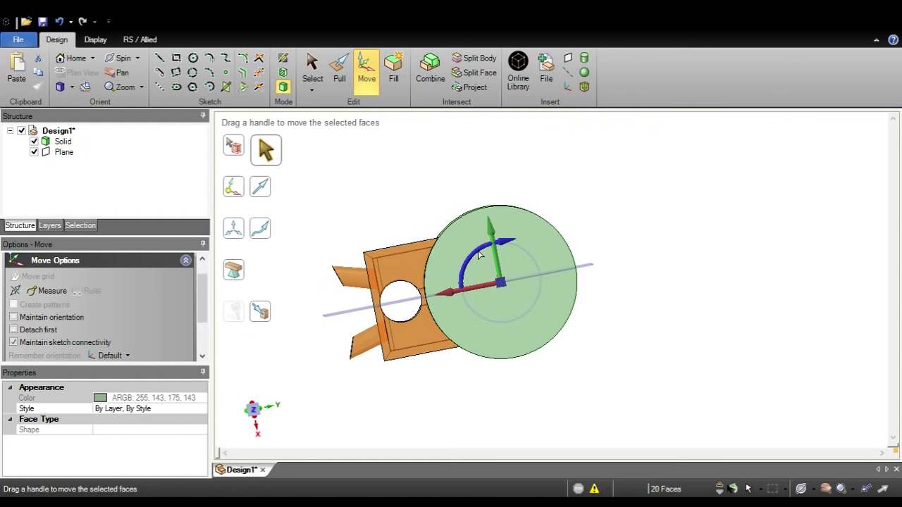
pyautogui.keyDown('ctrl'); pyautogui.moveTo(480, 253); pyautogui.dragTo(534, 213); pyautogui.keyUp('ctrl')
pyautogui.press('Up')
pyautogui.press('Up')
pyautogui.press('Up')
pyautogui.press('Up')
pyautogui.press('Up')
pyautogui.press('Down')
pyautogui.press('Down')
pyautogui.press('Down')
pyautogui.press('Down')
pyautogui.press('Down')
pyautogui.moveTo(534, 213); pyautogui.dragTo(663, 286, button='middle')
# - Push the central disc down through the part, leaving a bore about 54.67 mm across
pyautogui.click(727, 319)
pyautogui.moveTo(727, 320); pyautogui.dragTo(672, 399, button='middle')
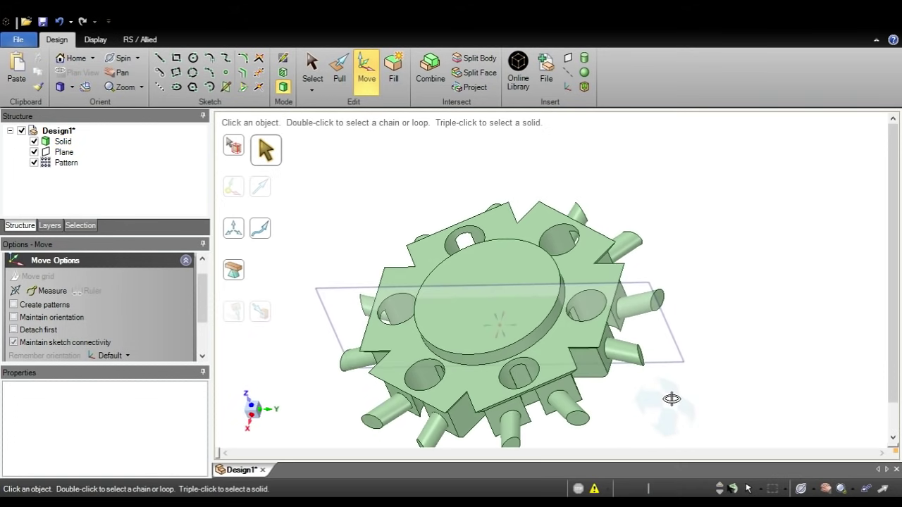
pyautogui.press('p')
pyautogui.click(503, 216)
pyautogui.moveTo(503, 216); pyautogui.dragTo(503, 296)
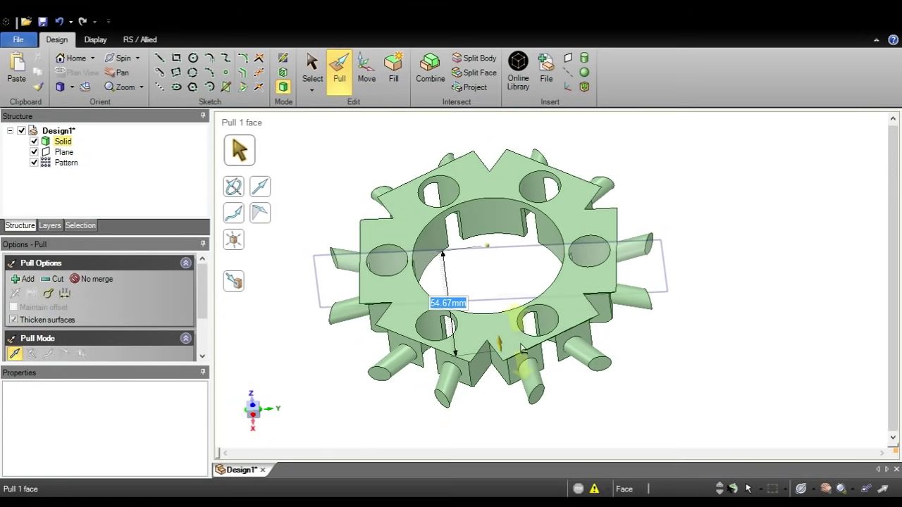
pyautogui.moveTo(711, 298); pyautogui.dragTo(736, 224, button='middle')
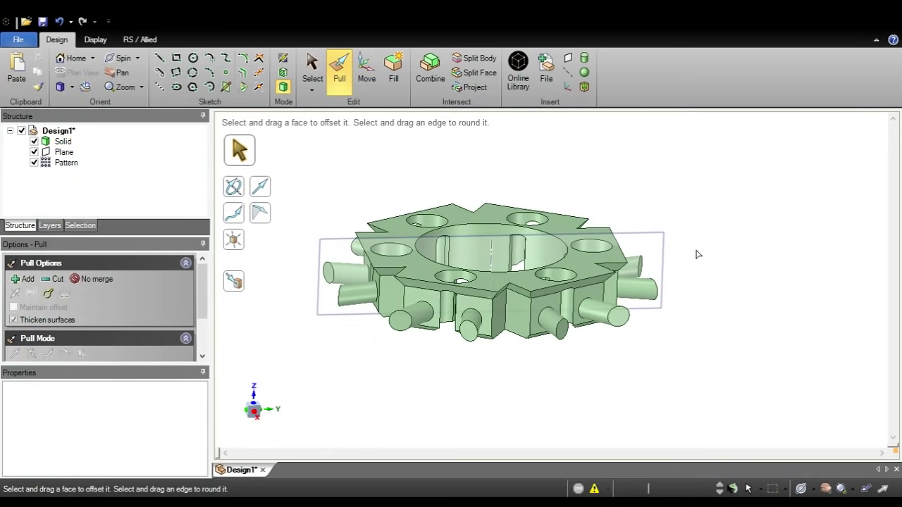
pyautogui.scroll(2, 685, 282)
pyautogui.scroll(3, 673, 289)
pyautogui.moveTo(672, 288); pyautogui.dragTo(686, 320, button='middle')
pyautogui.scroll(-3, 683, 298)
pyautogui.click(544, 399)
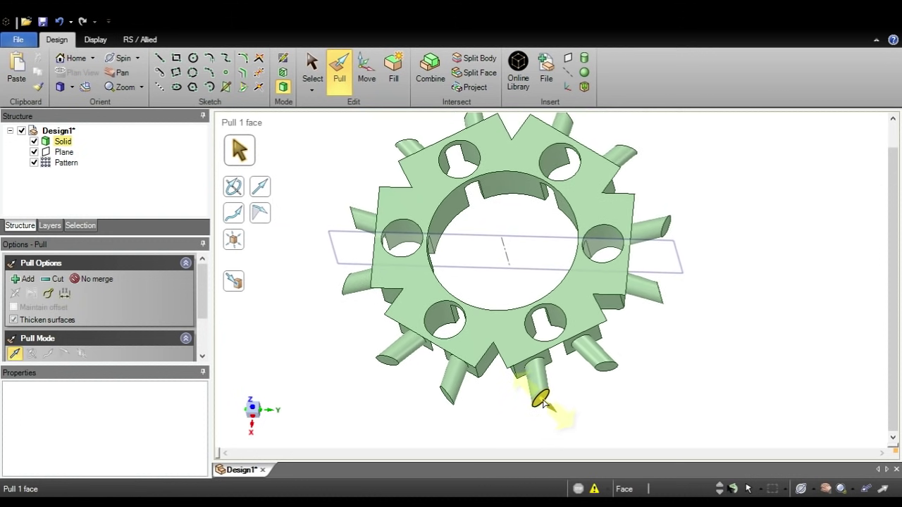
# - Pull a pin's end face about 2.49 mm to shorten all the patterned angled pins
pyautogui.moveTo(543, 399)
pyautogui.mouseDown()
pyautogui.moveTo(549, 384)
pyautogui.moveTo(557, 400)
pyautogui.mouseUp()
pyautogui.click(557, 400)
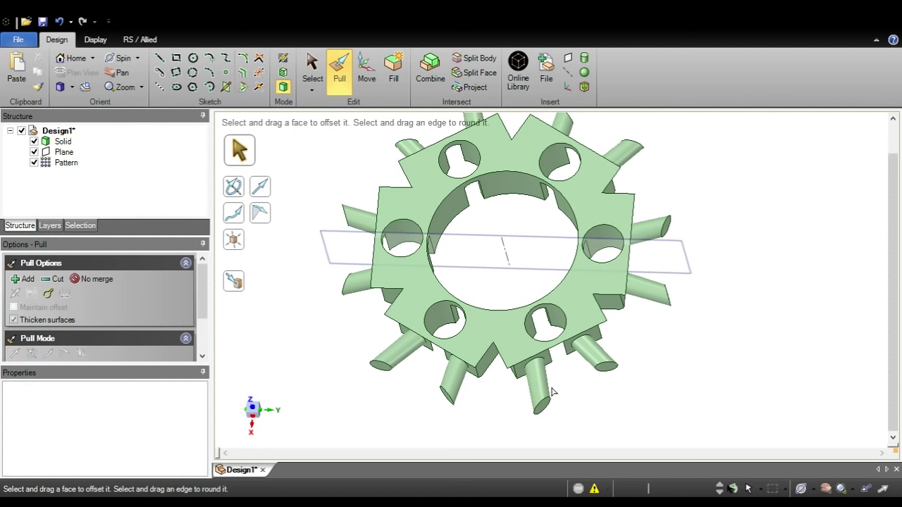
pyautogui.moveTo(693, 288); pyautogui.dragTo(670, 280, button='middle')
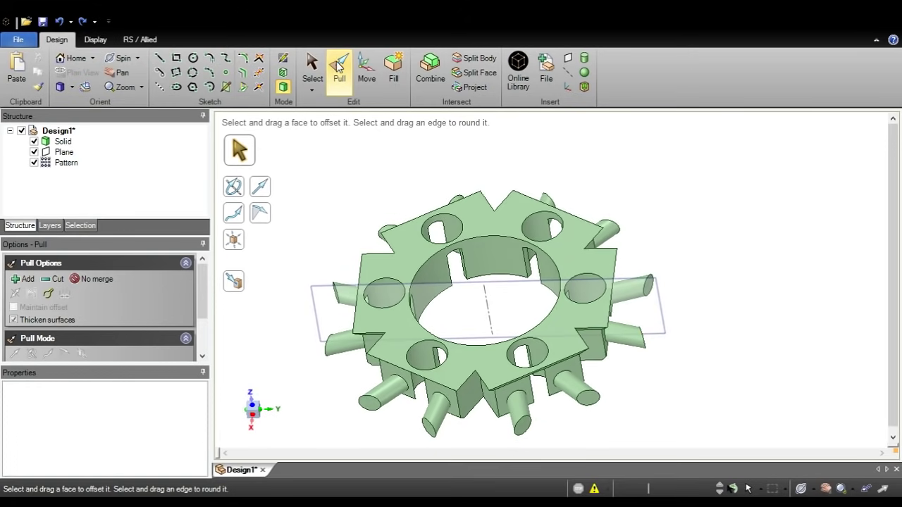
pyautogui.moveTo(504, 294)
pyautogui.mouseDown(button='middle')
pyautogui.moveTo(518, 212)
pyautogui.moveTo(514, 289)
pyautogui.mouseUp(button='middle')
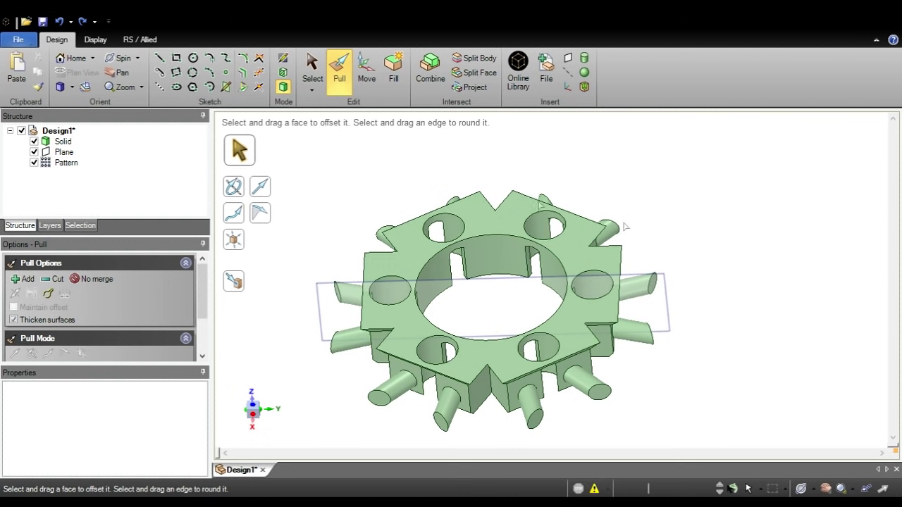
pyautogui.moveTo(726, 377); pyautogui.dragTo(707, 370, button='middle')
pyautogui.moveTo(663, 407); pyautogui.dragTo(801, 318, button='middle')
pyautogui.moveTo(649, 316); pyautogui.dragTo(615, 357, button='middle')
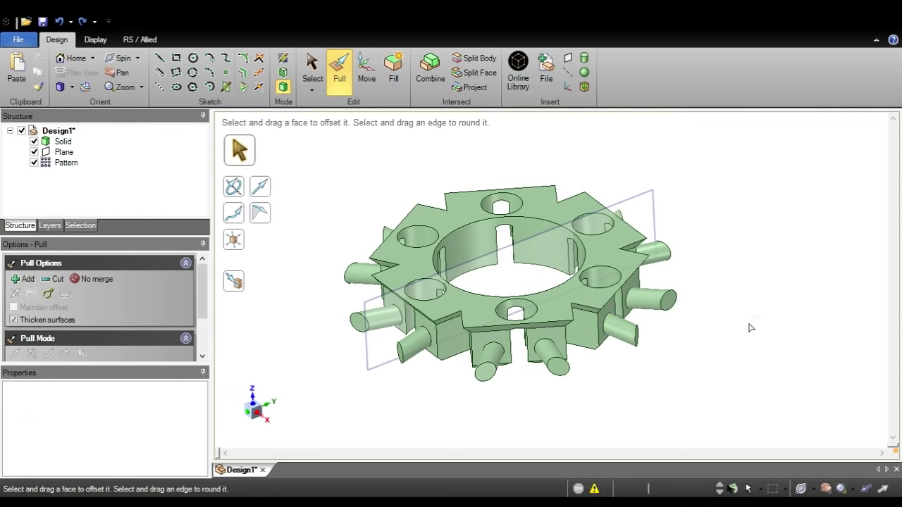
pyautogui.moveTo(721, 393); pyautogui.dragTo(733, 345, button='middle')
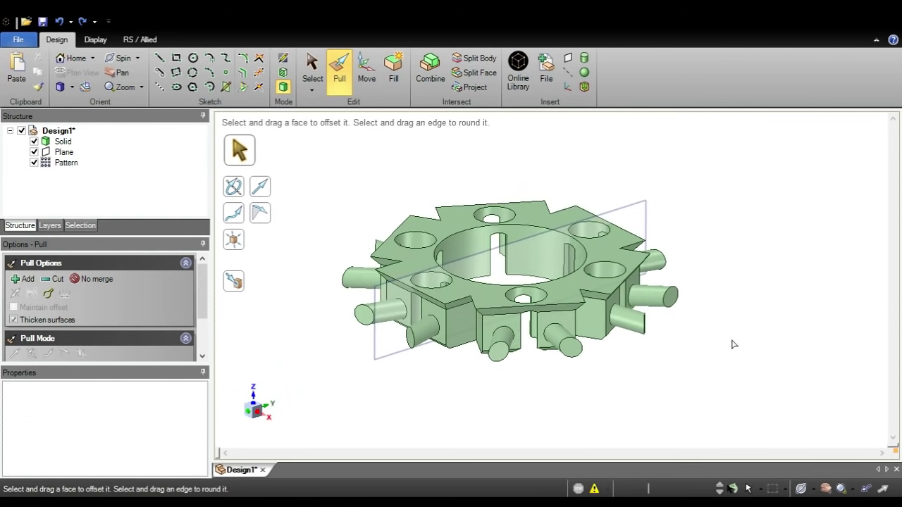
pyautogui.keyDown('shift'); pyautogui.moveTo(752, 279); pyautogui.dragTo(748, 299, button='middle'); pyautogui.keyUp('shift')
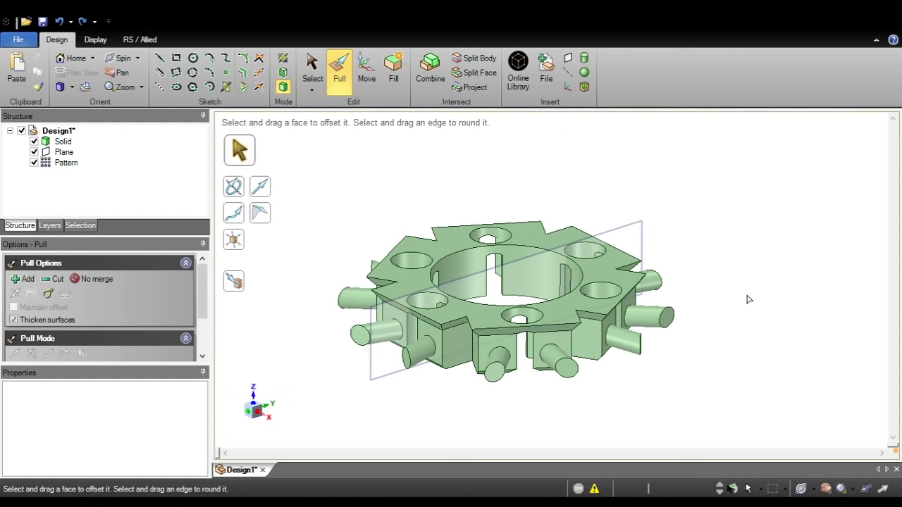